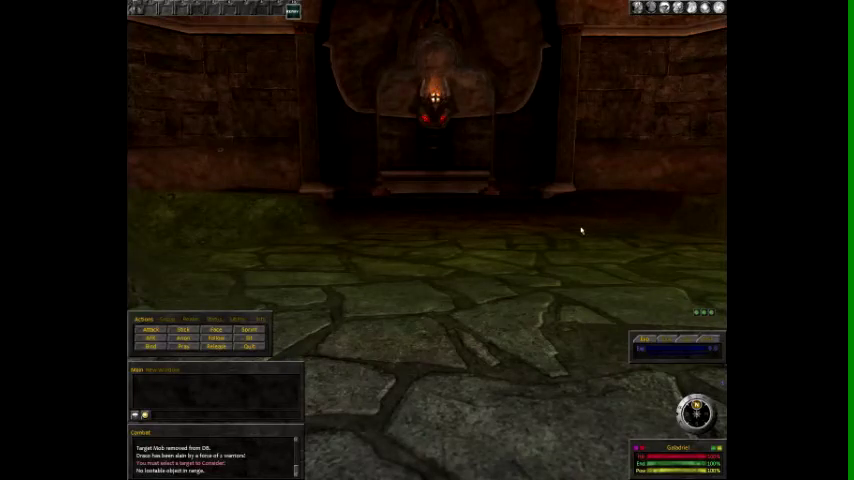
- Check the character's attributes panel, then turn to face the green throne alcove
key(s)
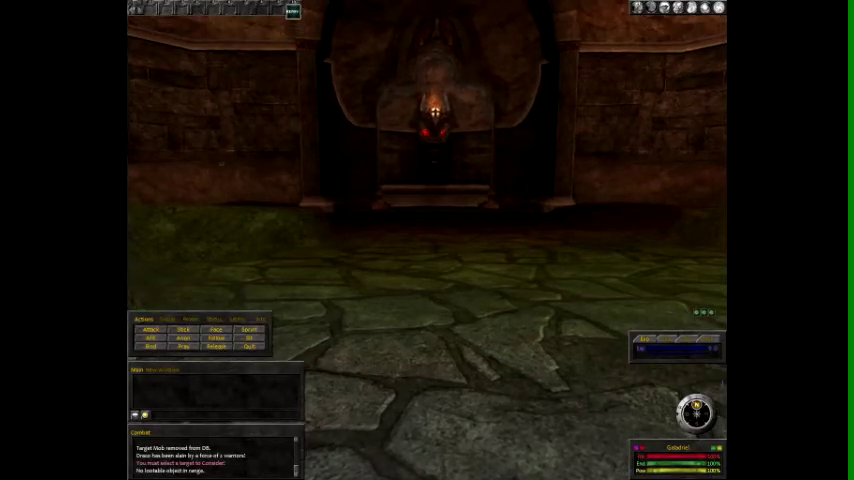
key(s)
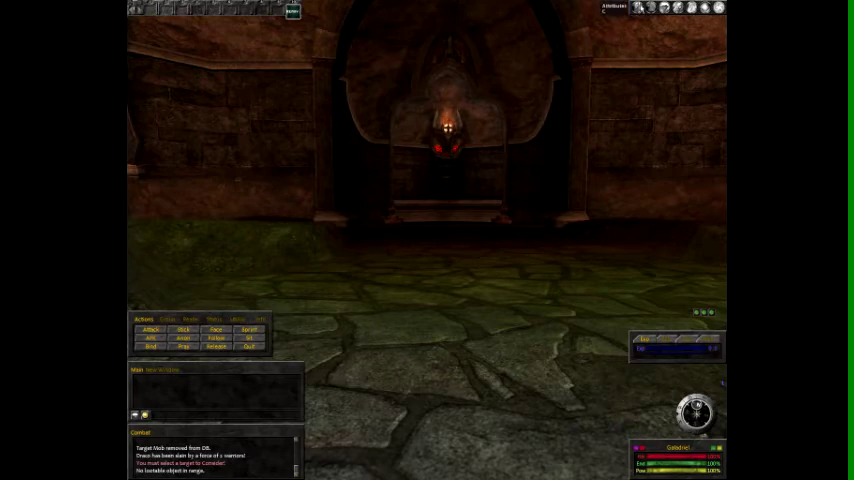
click(639, 9)
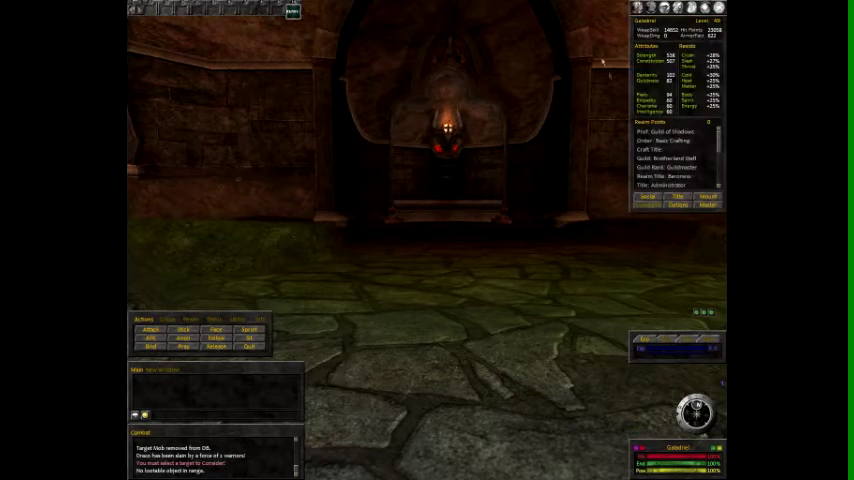
click(650, 8)
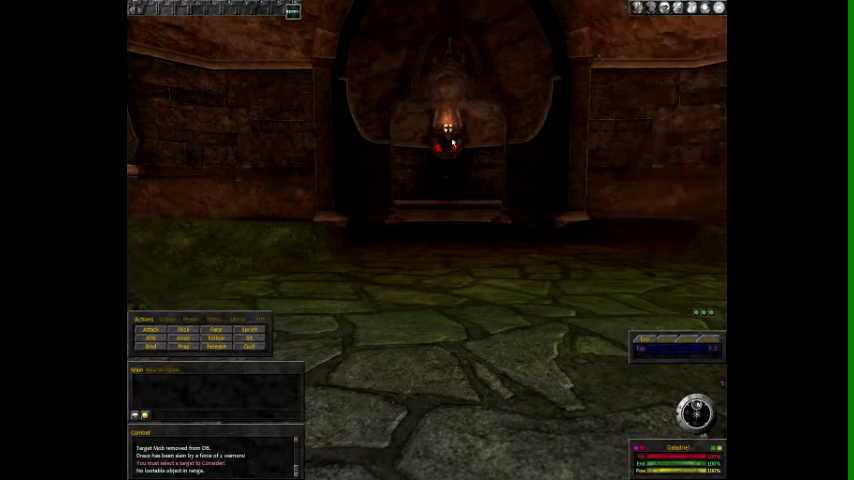
key(Right)
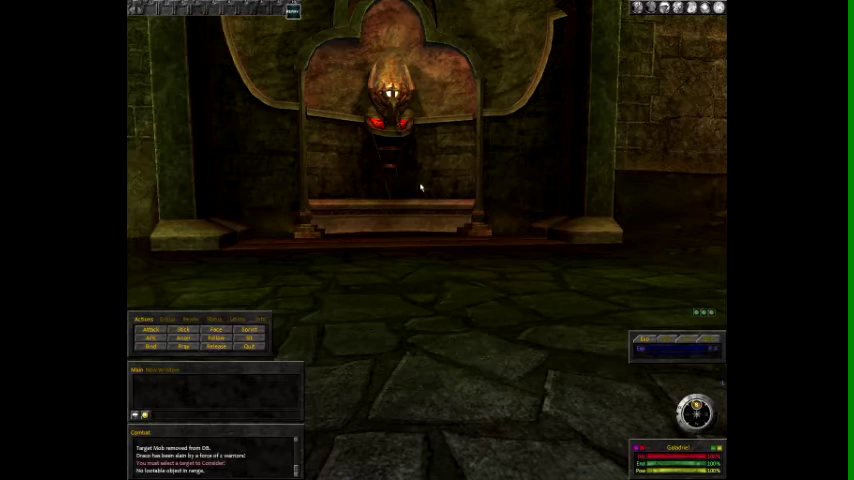
- Enable debug mode with the /debug on chat command
key(Return)
text(/debug on)
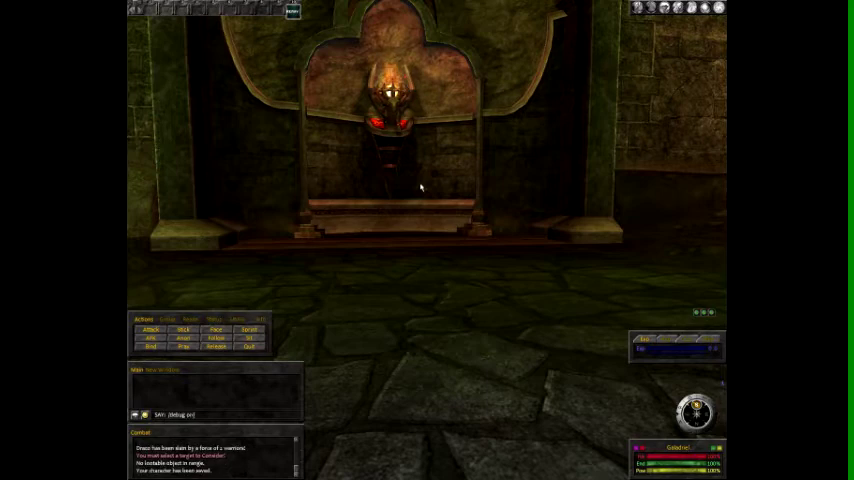
key(Return)
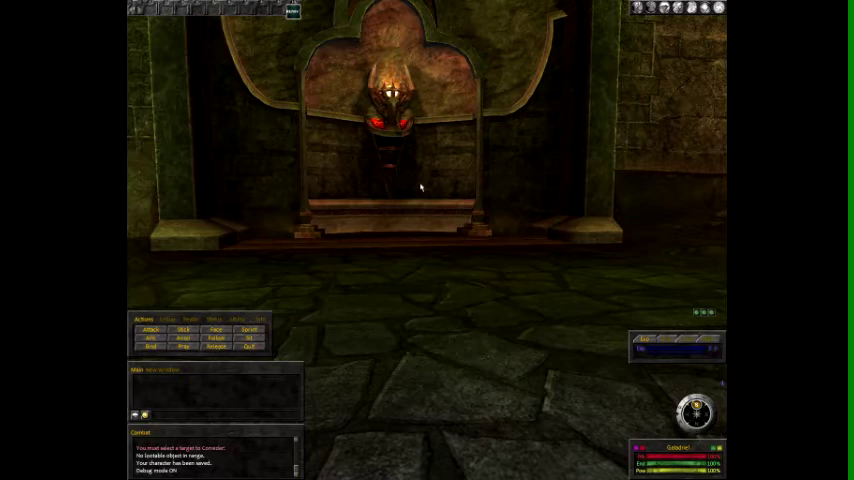
key(Return)
text(/j)
- List the jump destinations with /jump and view them in the New Window chat tab
key(Return)
click(149, 371)
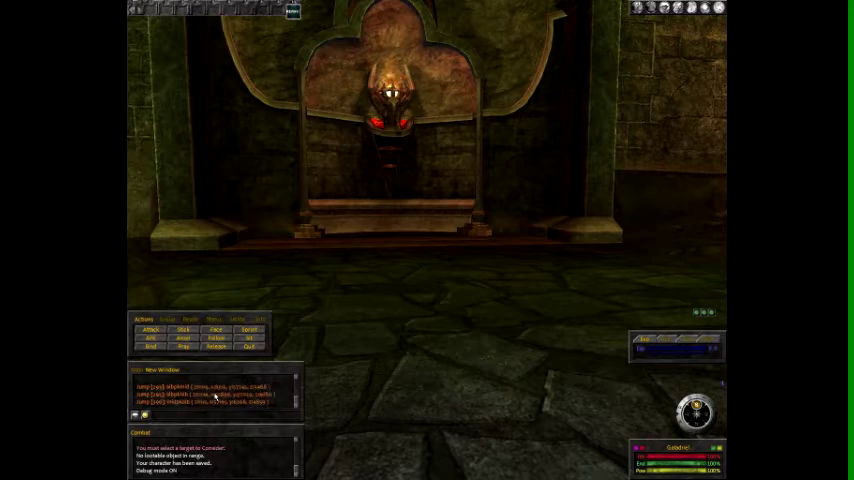
right_click(220, 394)
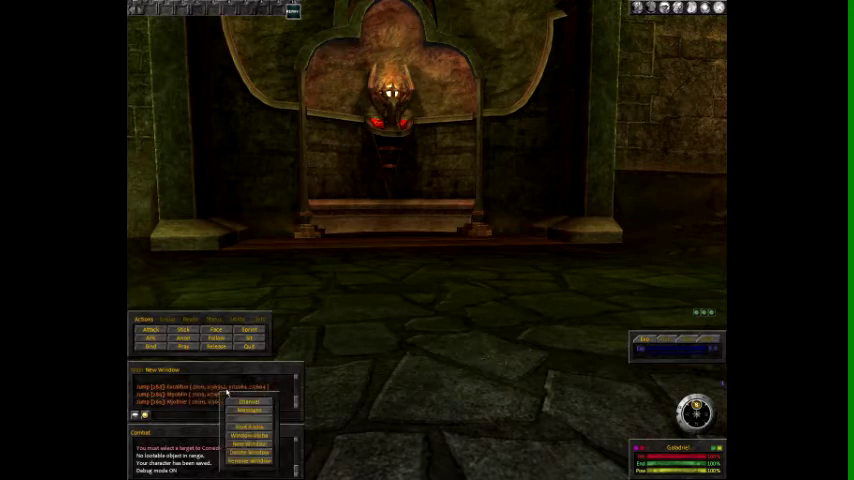
click(208, 400)
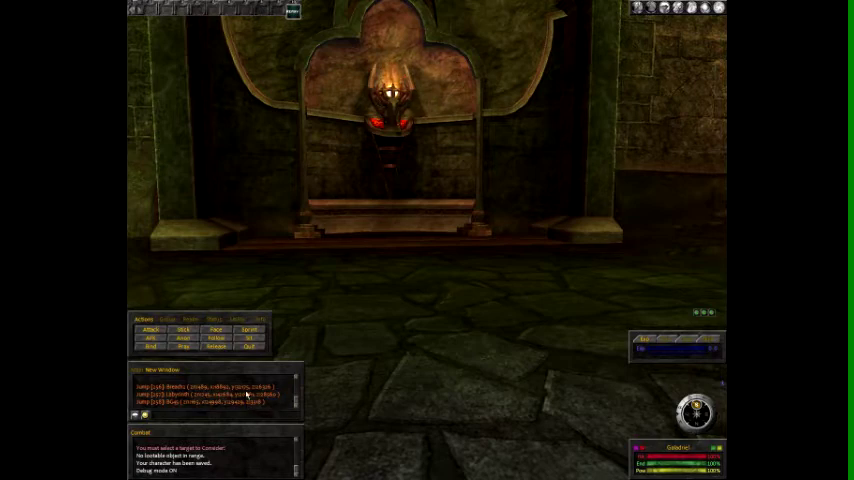
scroll(246, 395, up, 2)
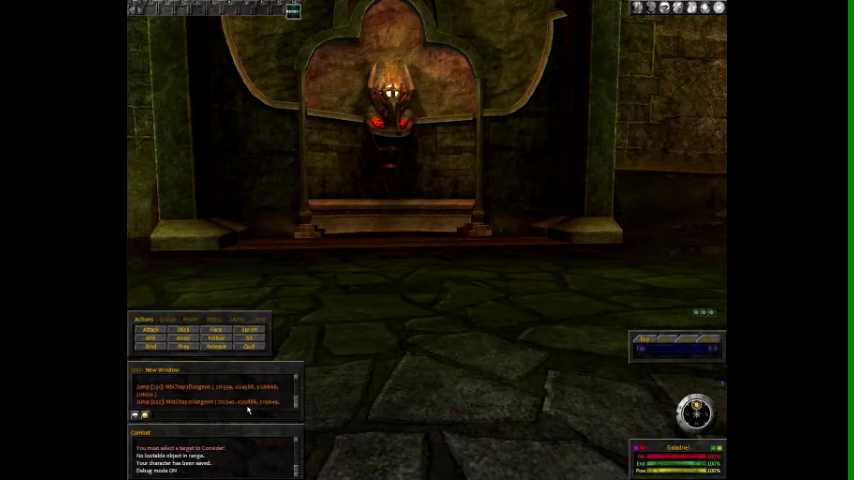
key(Return)
key(Return)
scroll(248, 408, down, 2)
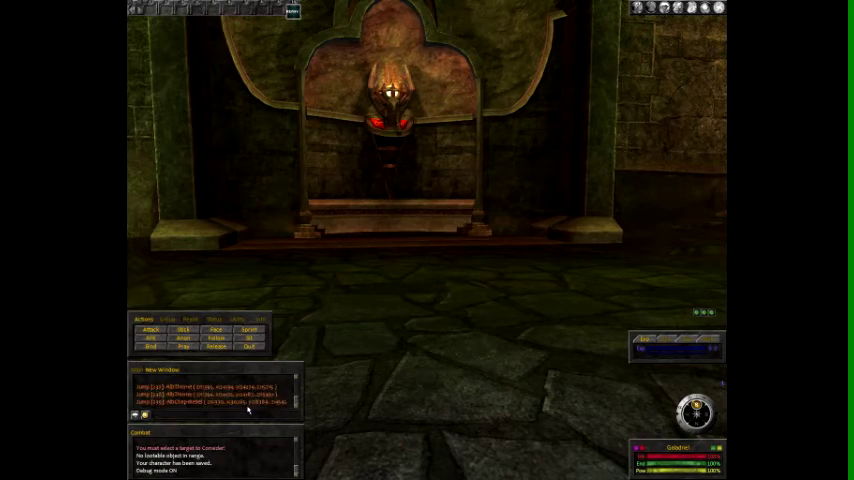
key(Left)
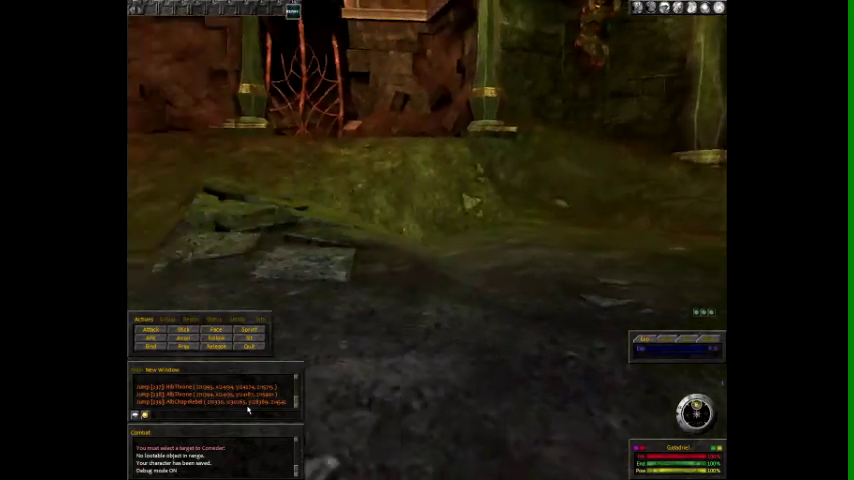
- Approach the throne alcove and issue a jump command toward the throne
key(Up)
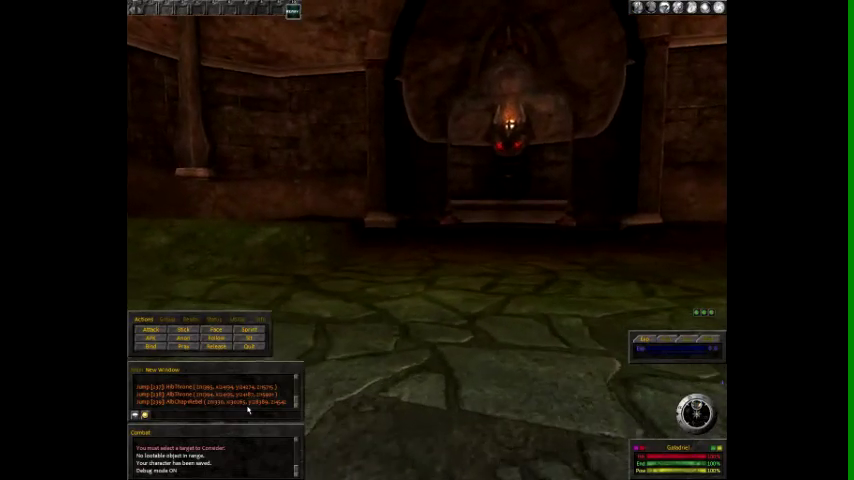
key(Right)
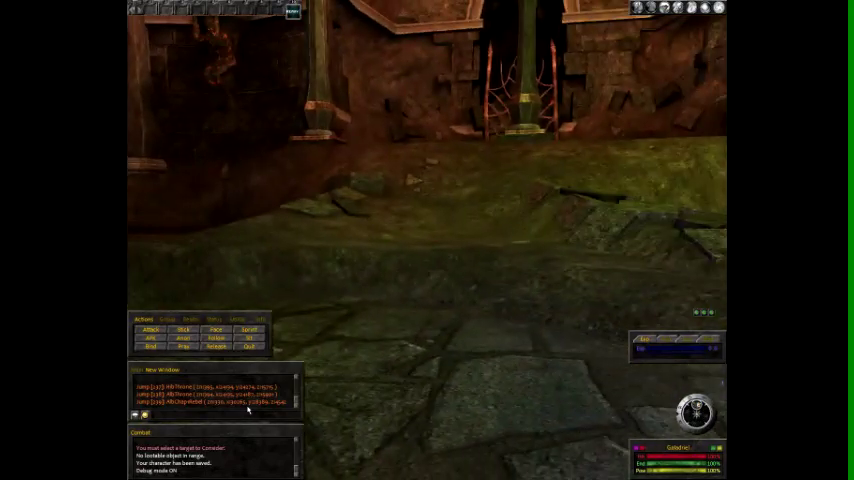
key(Return)
key(Left)
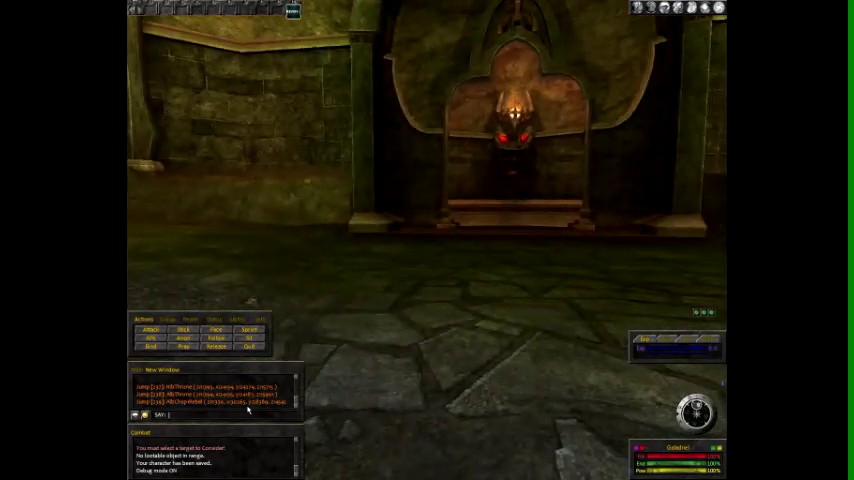
text(/)
key(Return)
- Run the jump lookup and destination listing, then show the /jump usage help
key(Right)
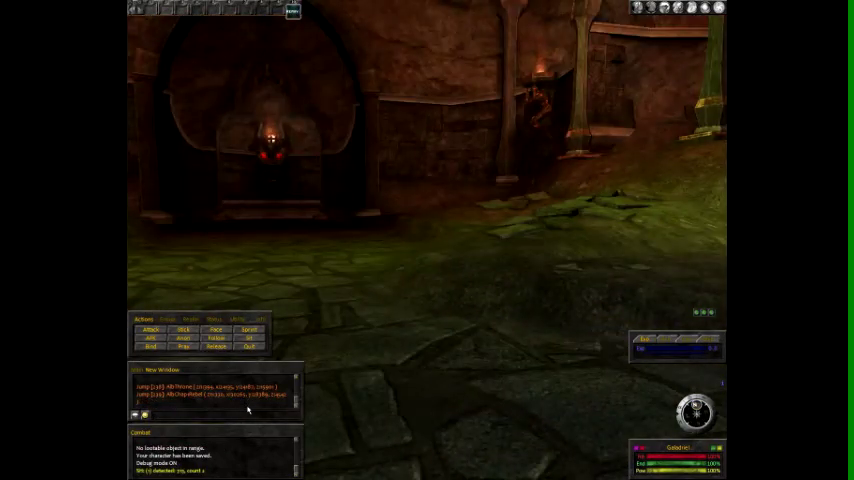
key(Return)
text(/)
key(Return)
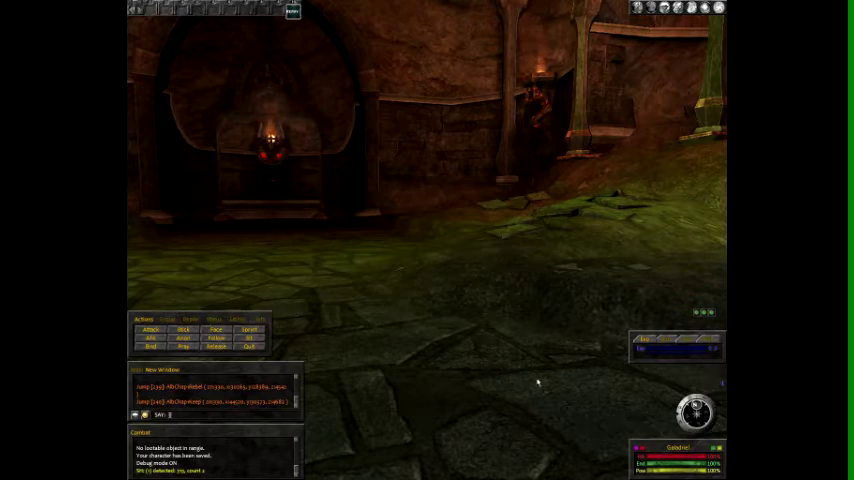
text(/)
key(Return)
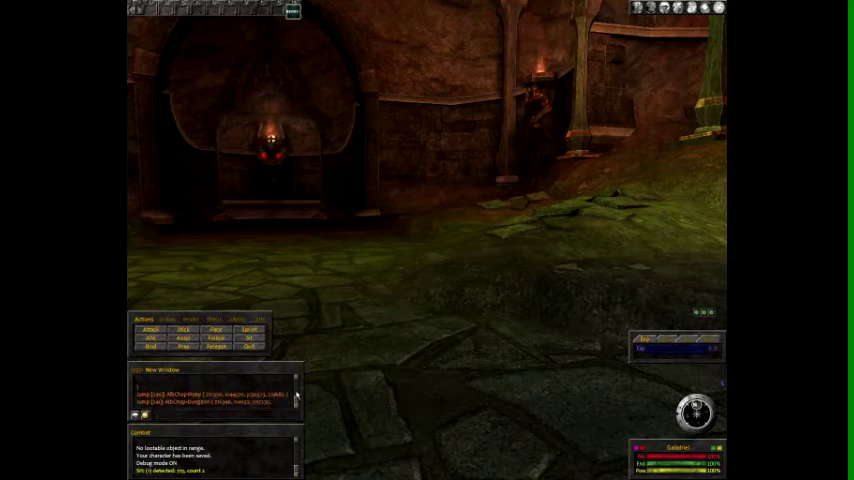
drag(296, 396, 296, 422)
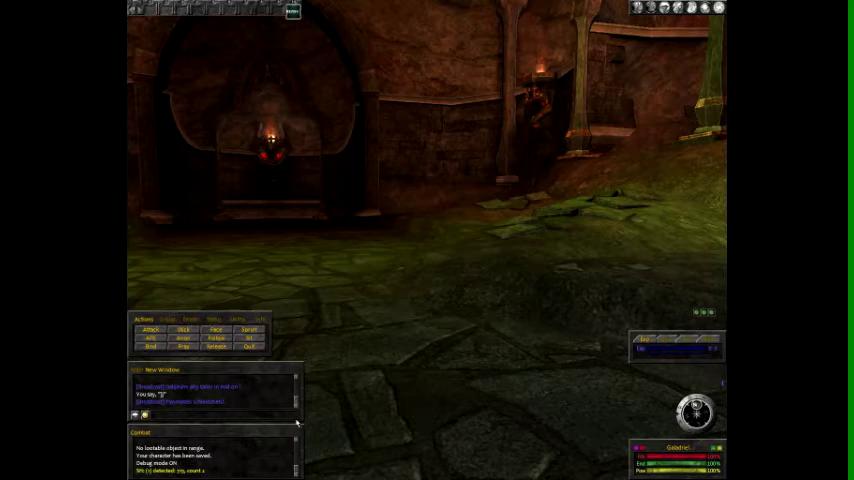
text(/jump)
key(Return)
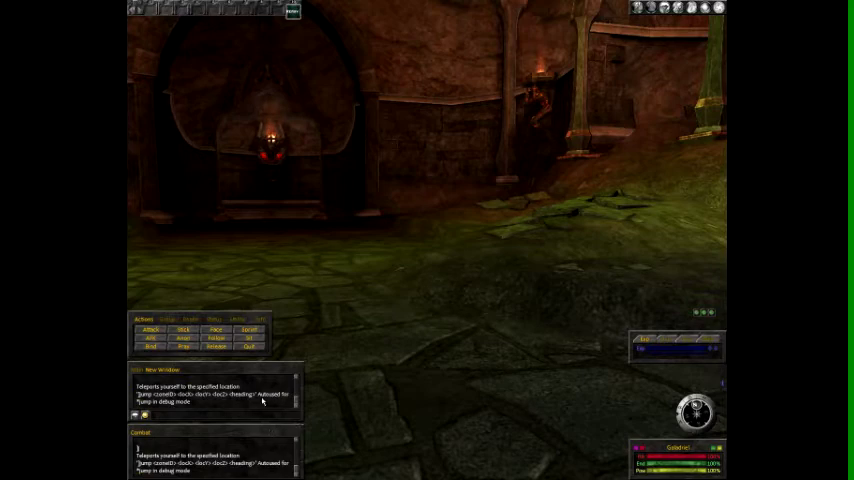
click(171, 397)
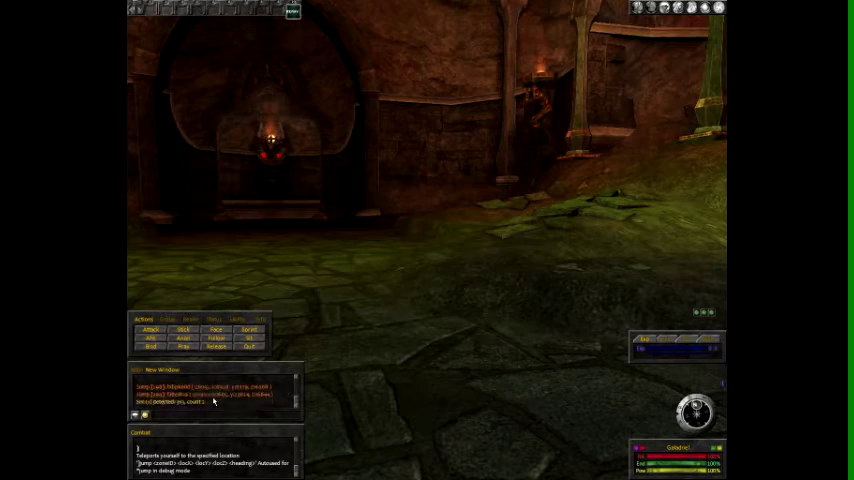
click(184, 390)
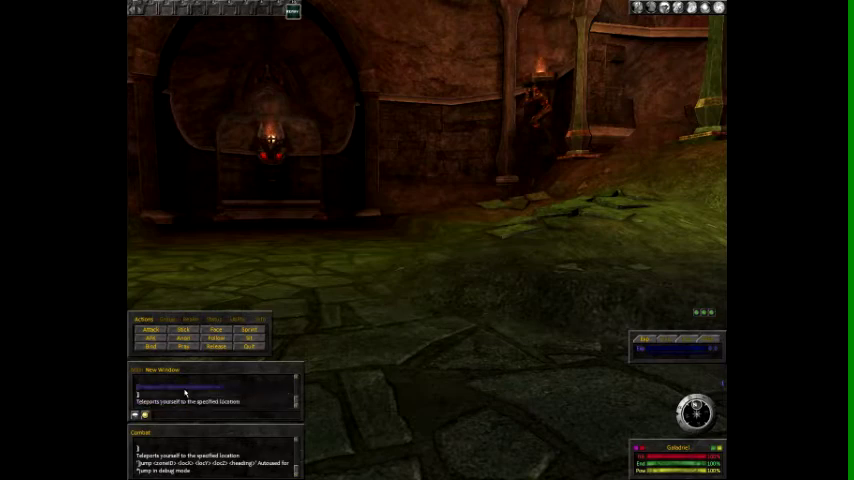
click(184, 393)
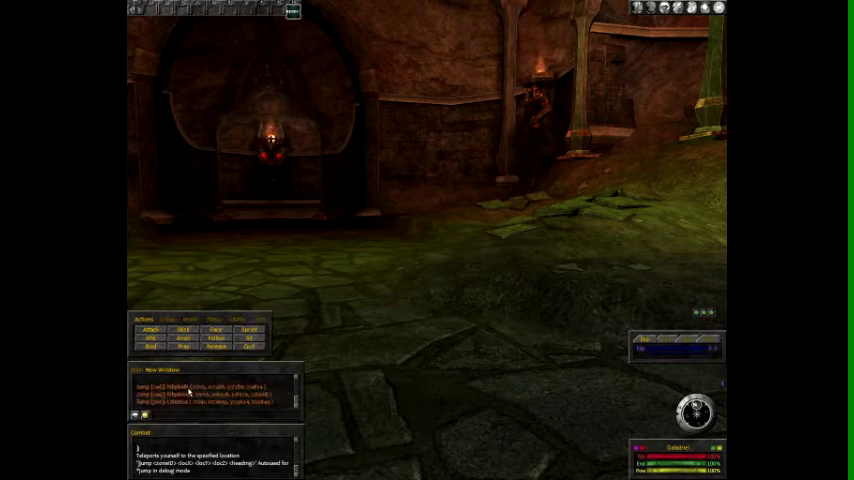
click(240, 400)
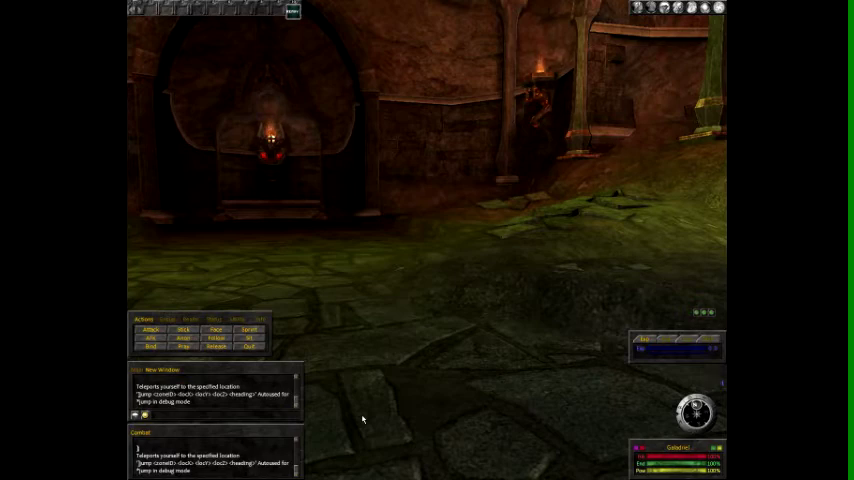
scroll(245, 392, down, 3)
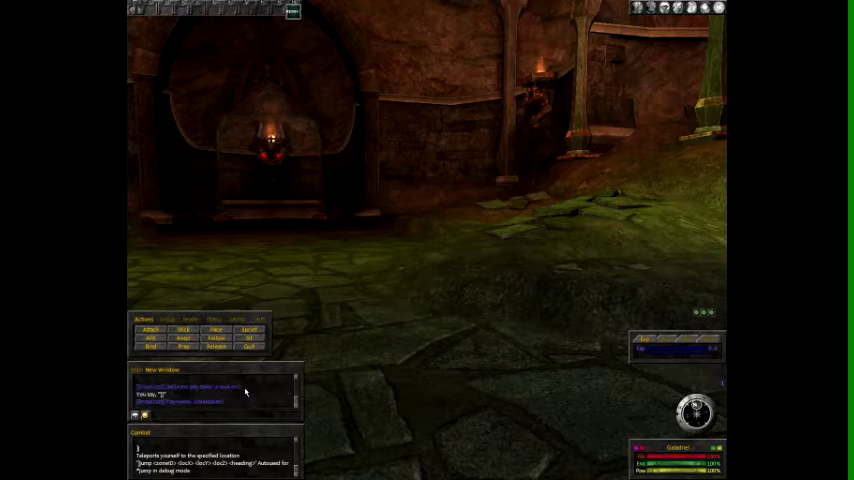
scroll(245, 392, up, 3)
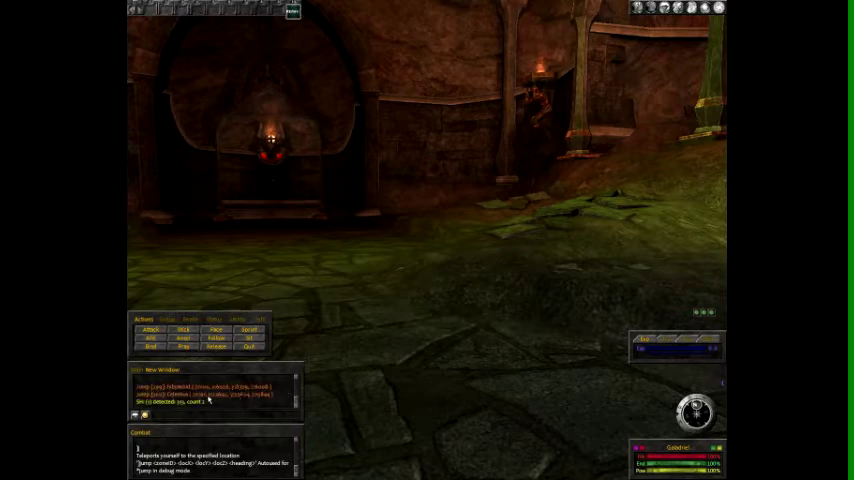
scroll(209, 400, down, 1)
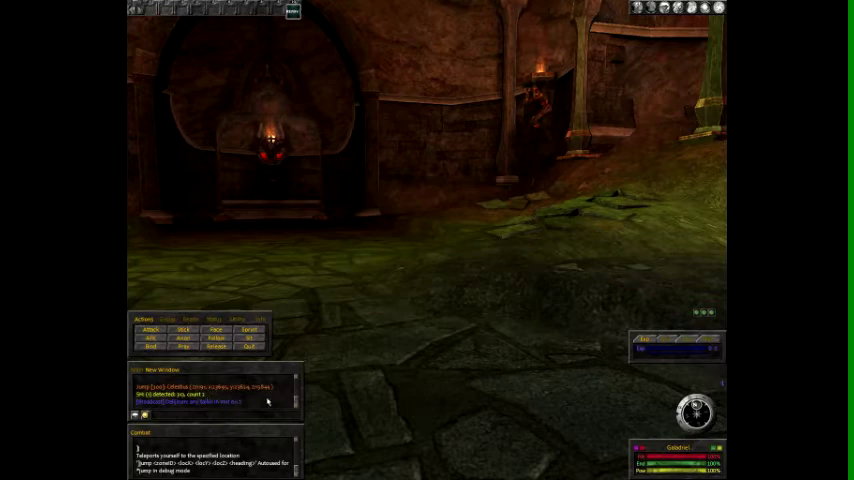
scroll(267, 401, up, 3)
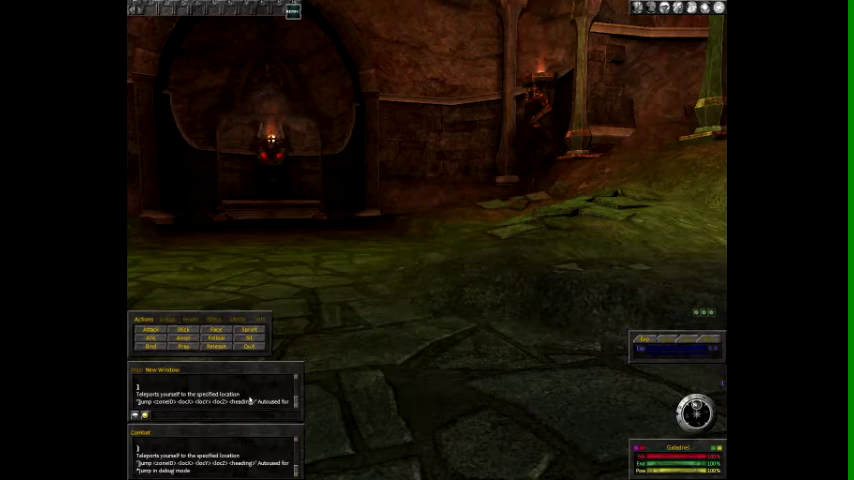
- Page through more jump destinations and turn until the red-eyed fireplace niche is centred
key(Return)
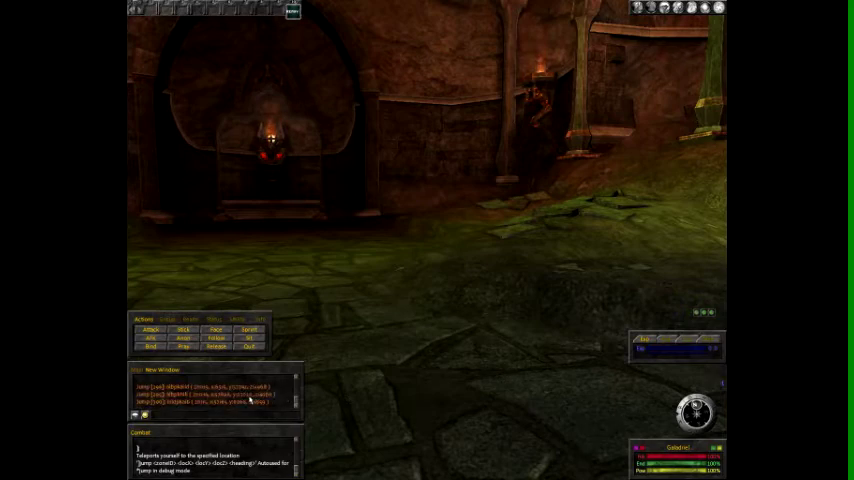
scroll(250, 400, up, 1)
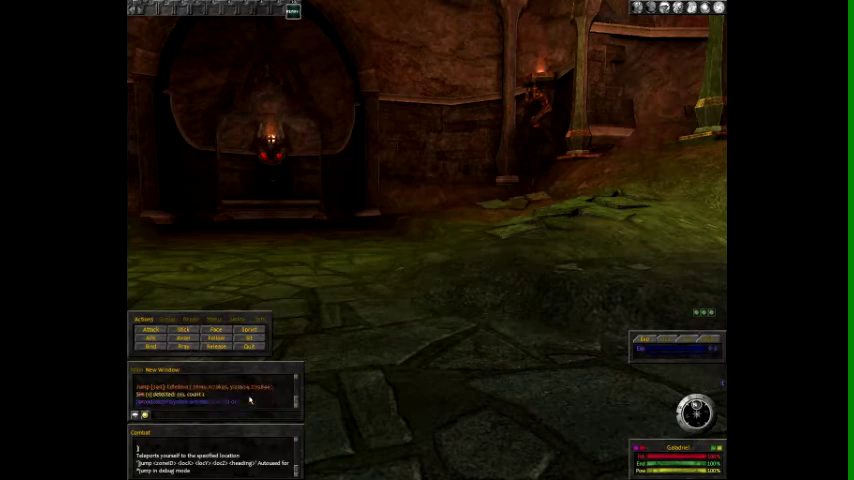
scroll(250, 400, up, 1)
scroll(250, 400, up, 1)
scroll(250, 400, down, 1)
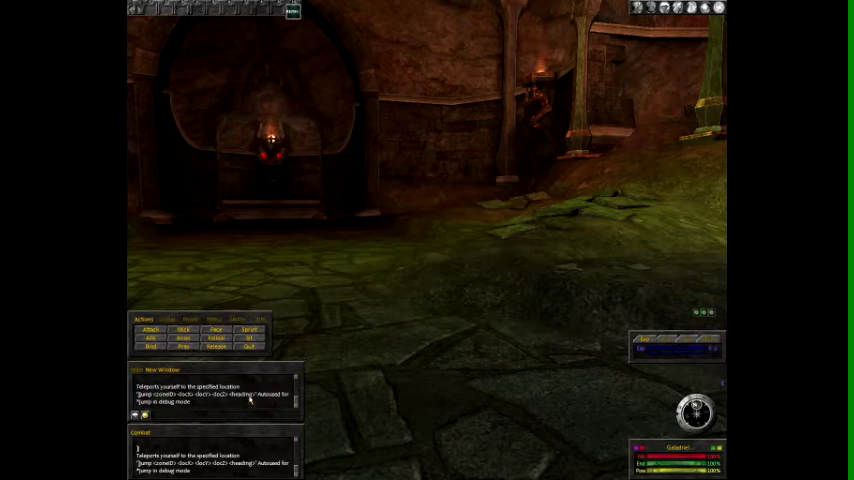
key(Left)
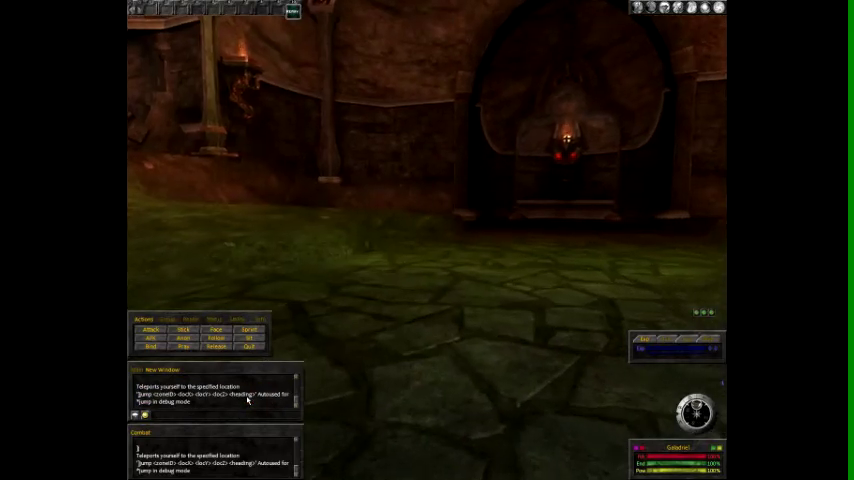
key(Right)
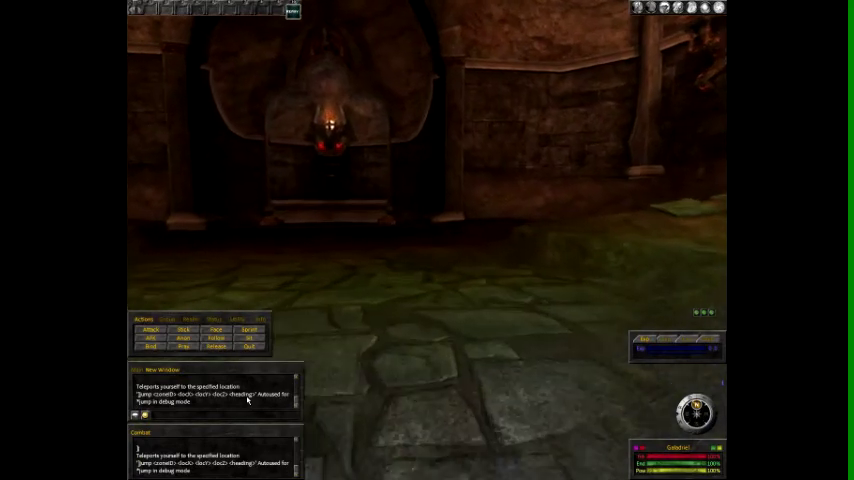
key(Right)
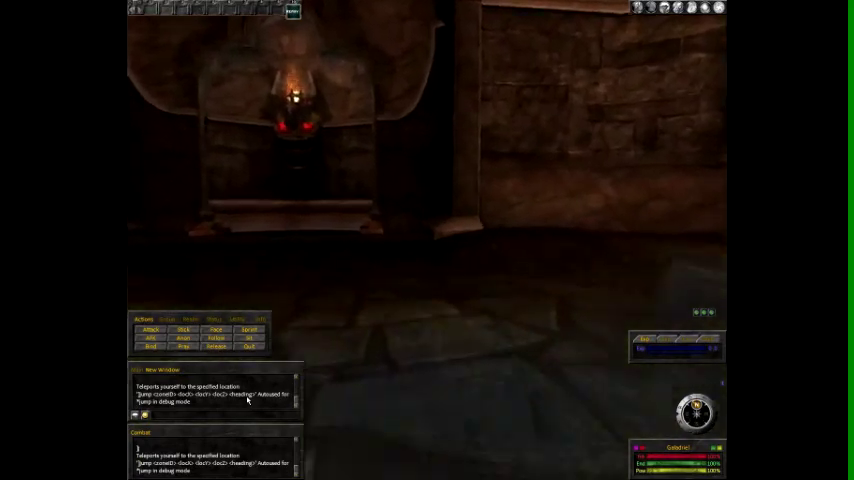
key(Right)
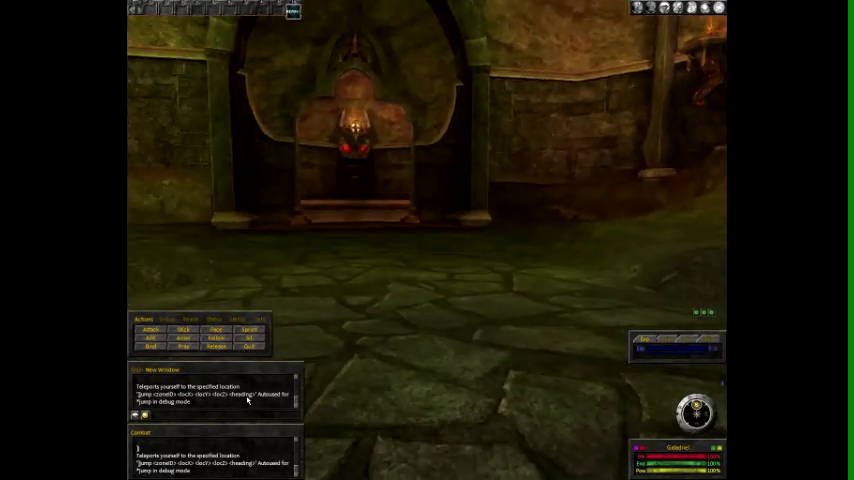
key(Left)
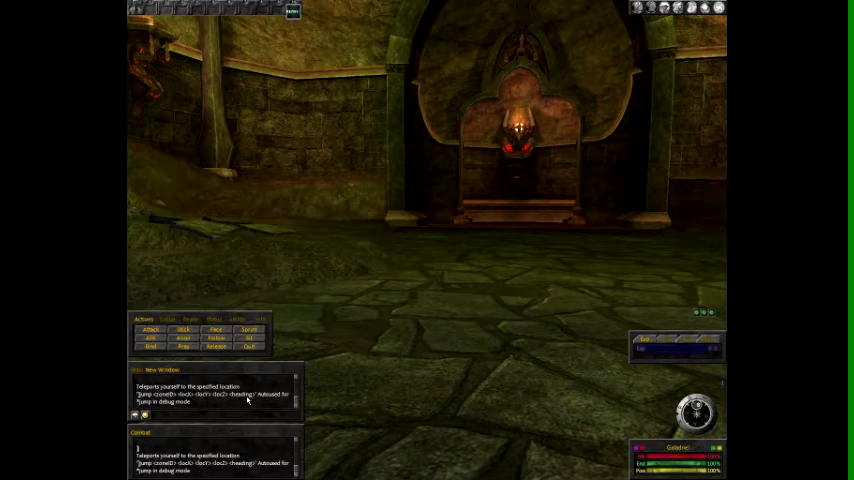
- Walk through the archway toward the gated doorway and the stone room beyond
key(w)
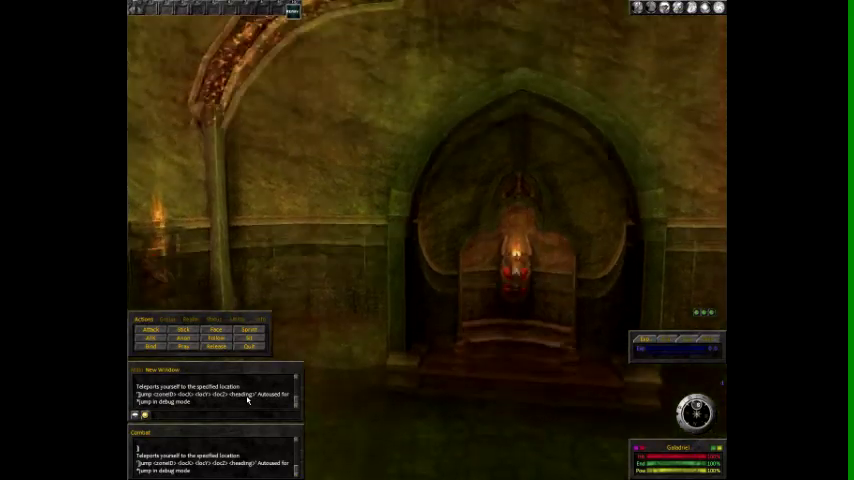
key(a)
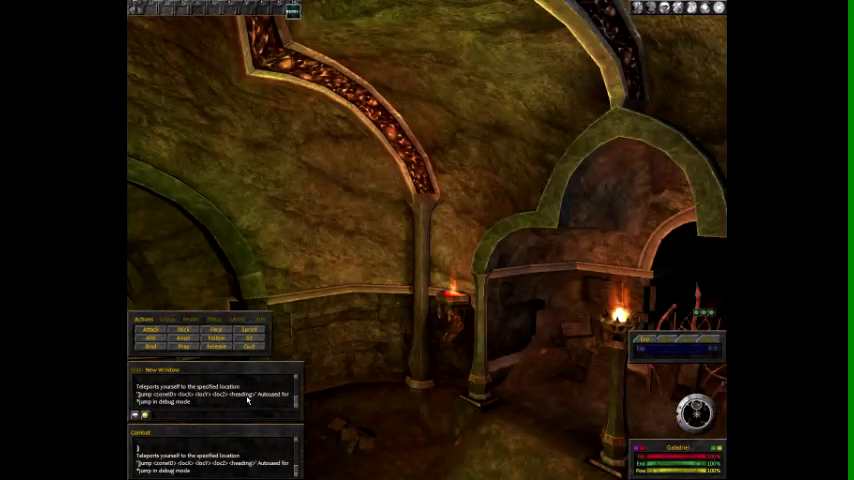
key(d)
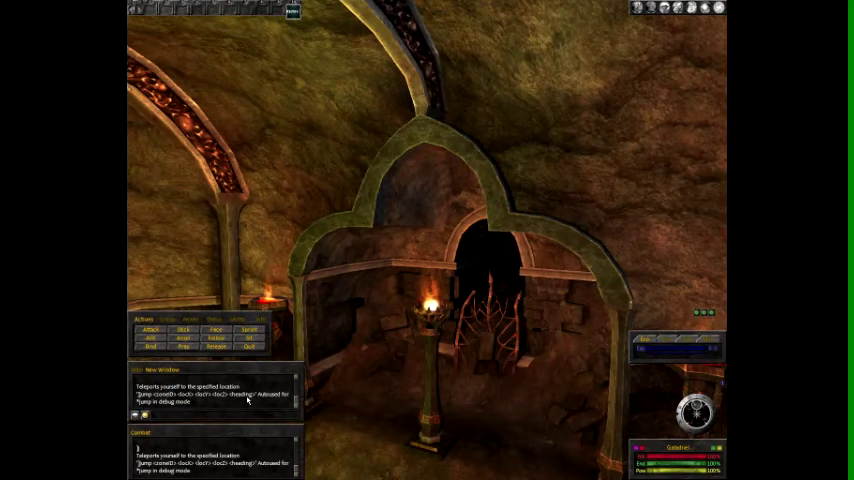
key(w)
key(w)
key(a)
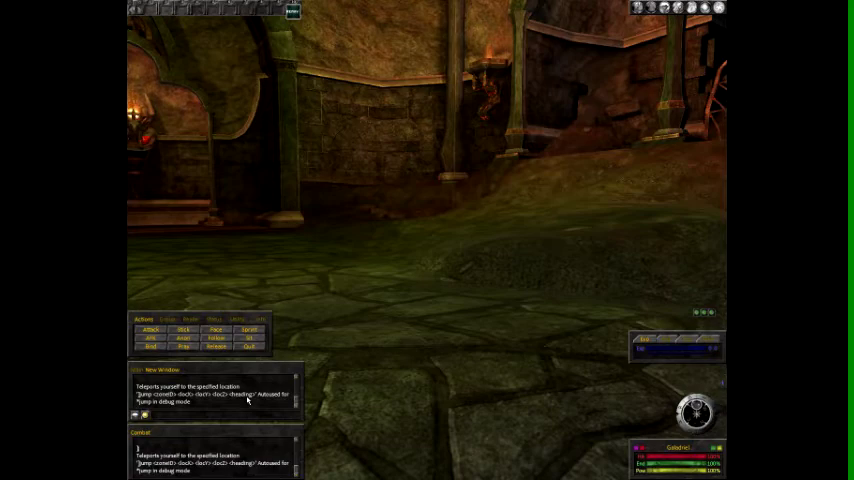
- Turn left around the room to face the ruined archway and start a chat line
key(Left)
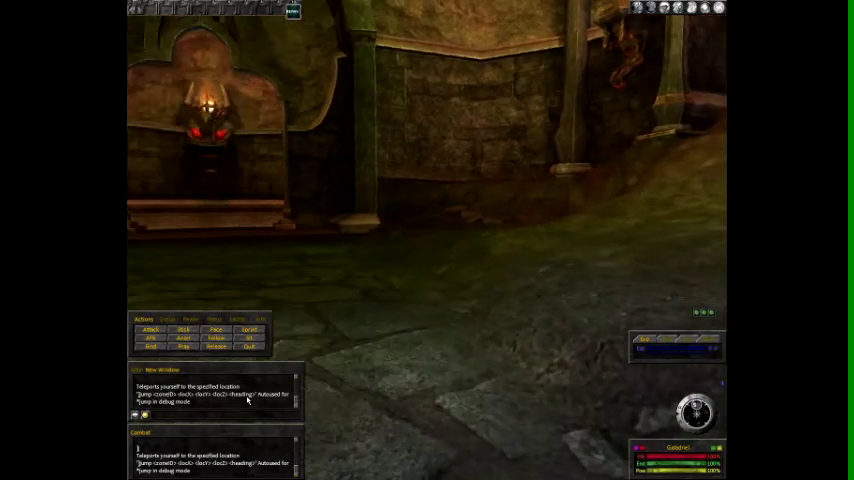
key(Left)
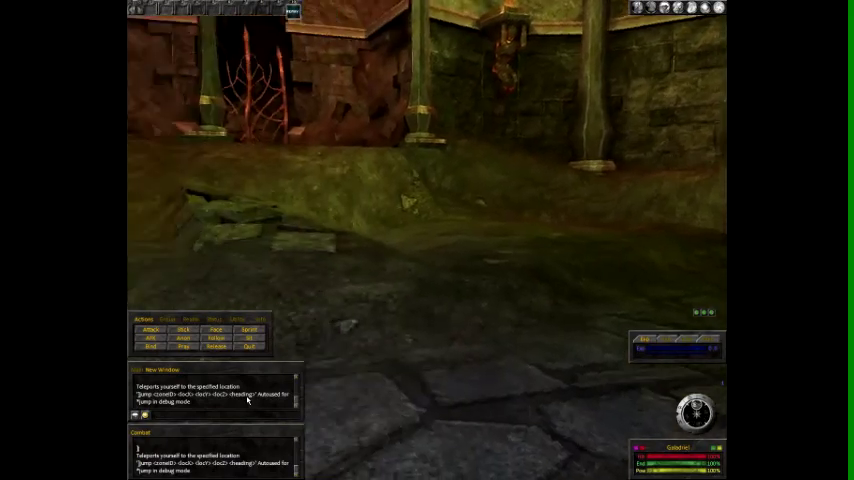
key(Left)
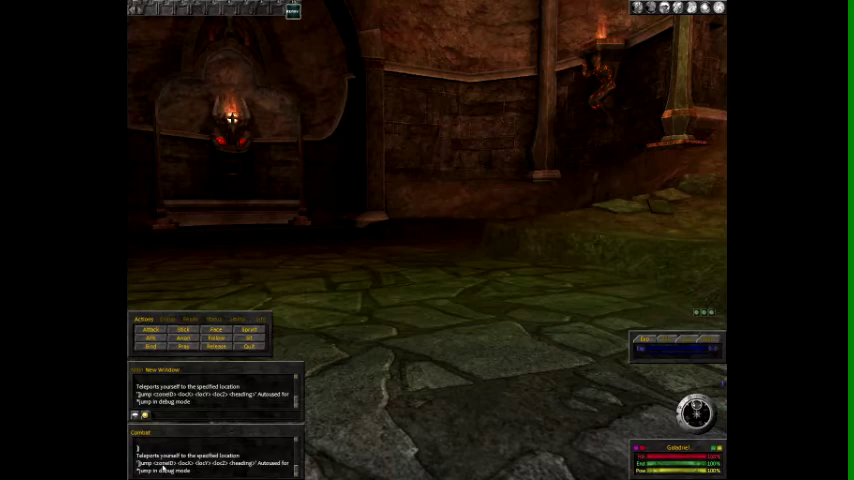
key(Left)
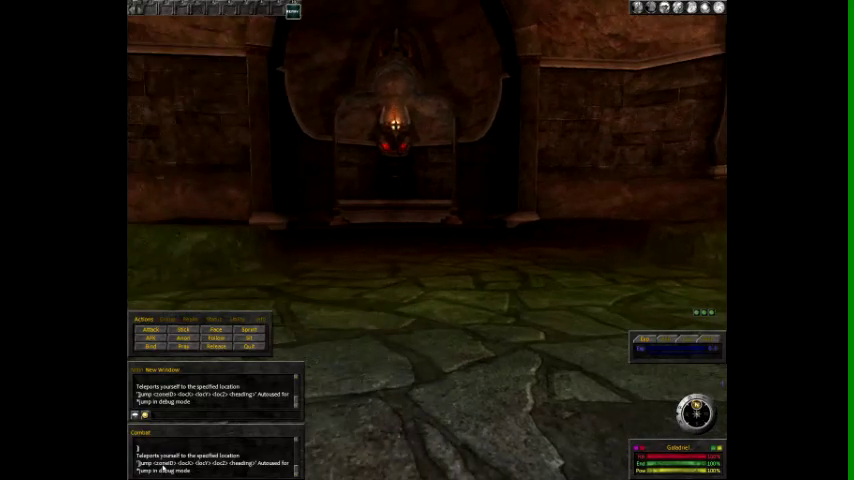
key(Left)
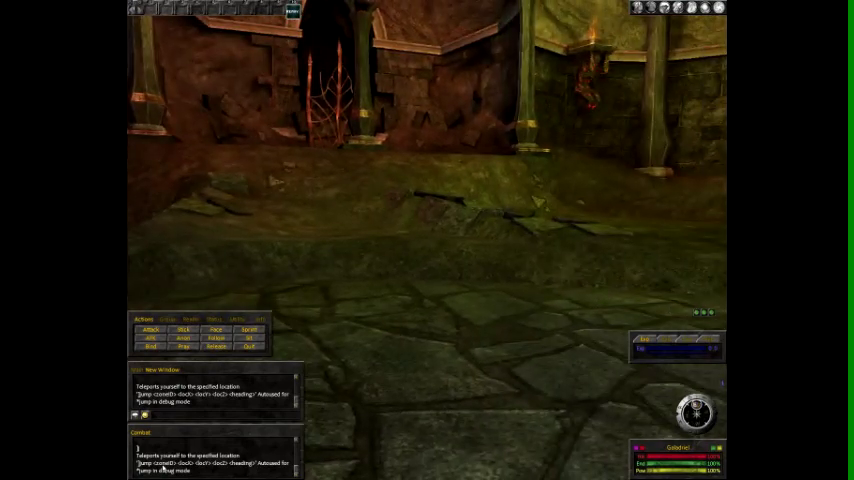
key(Return)
text(/ju)
text(mp)
- Show the help lines for every /jump subcommand, then start a new chat line
key(Return)
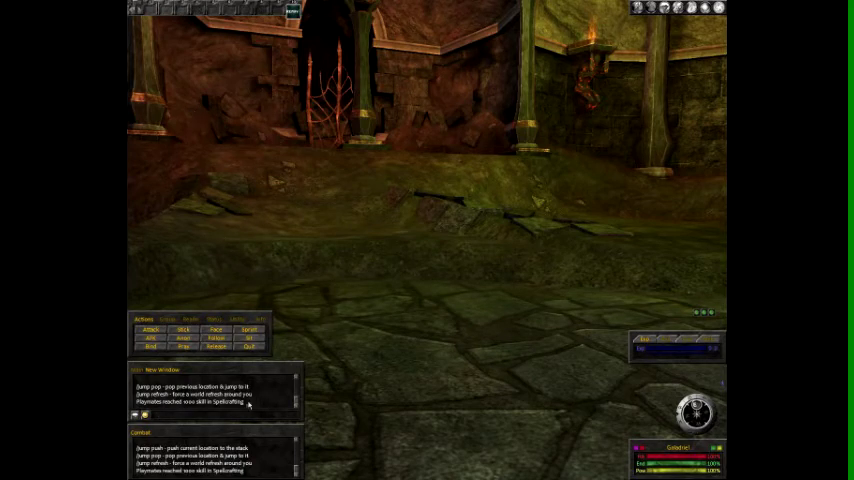
scroll(246, 388, up, 3)
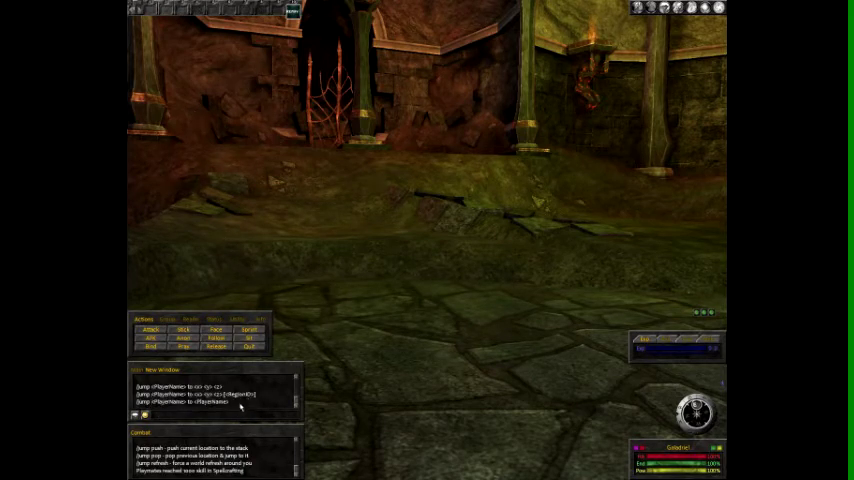
scroll(240, 405, up, 2)
scroll(240, 405, up, 1)
scroll(238, 404, up, 1)
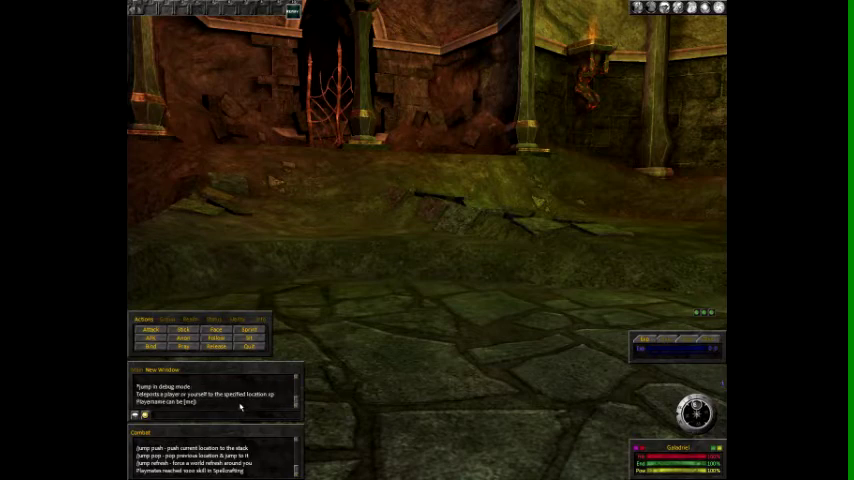
scroll(236, 403, up, 1)
scroll(233, 401, up, 1)
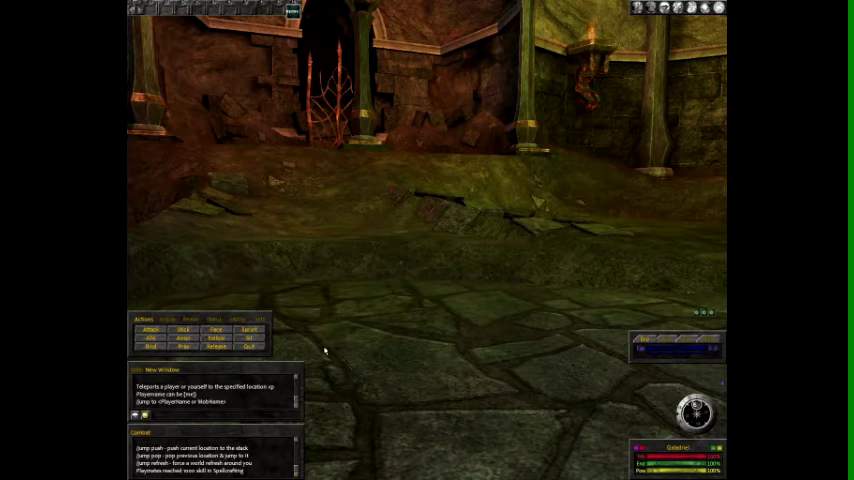
scroll(212, 395, down, 2)
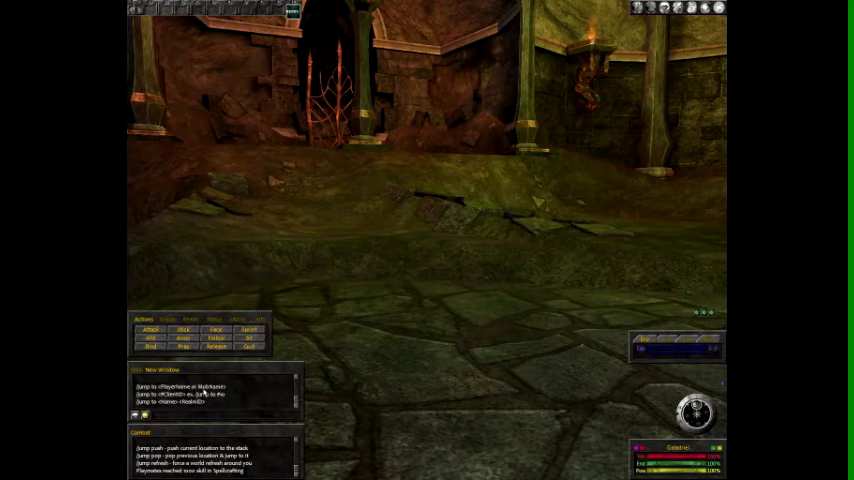
scroll(215, 390, up, 1)
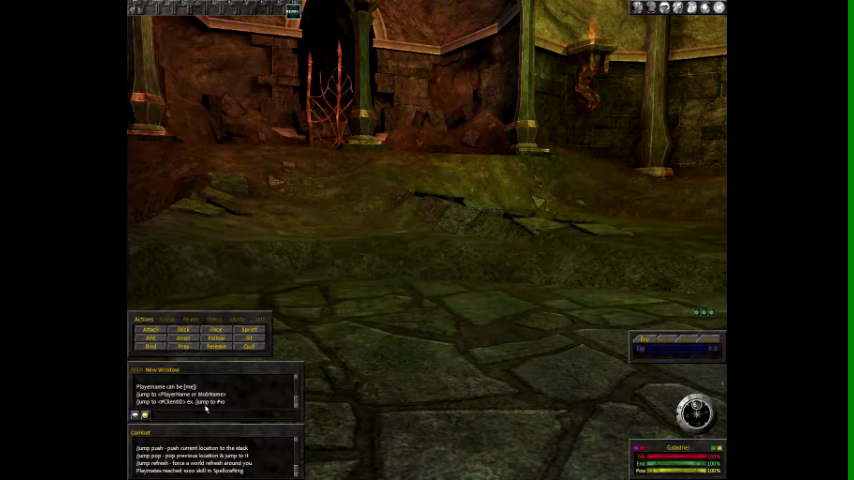
key(Return)
text(/client)
- Open the Playing Client List with the /client command
key(Return)
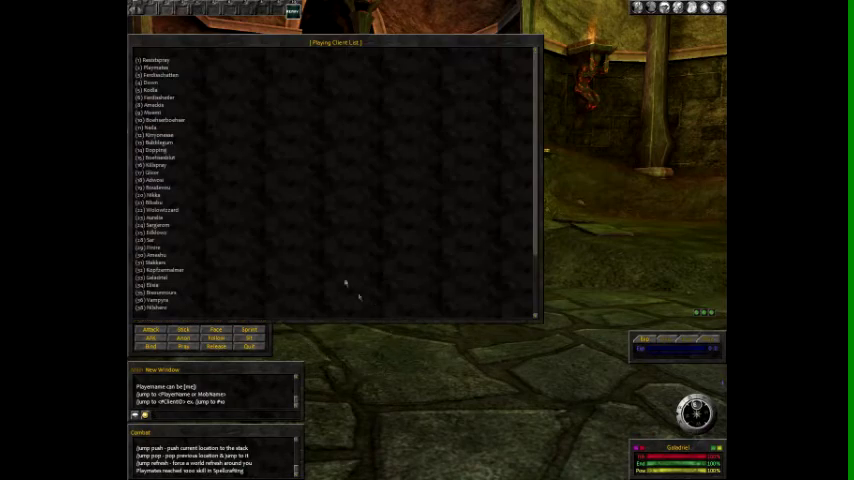
scroll(203, 225, down, 3)
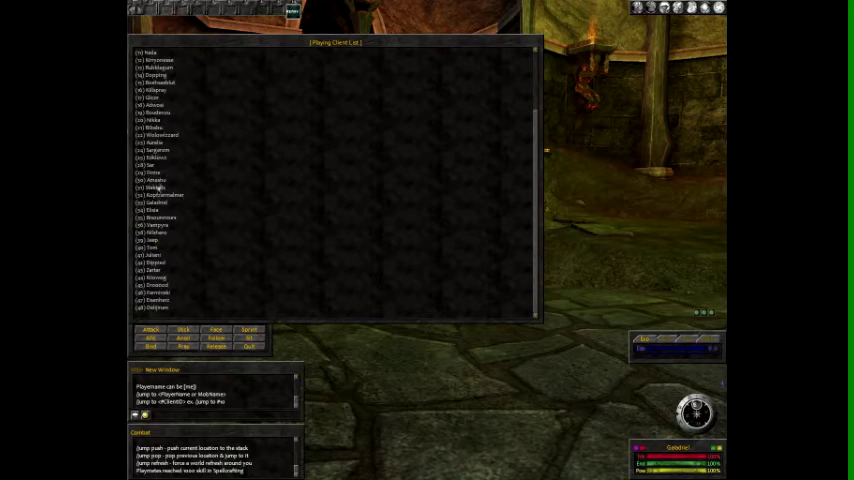
scroll(168, 298, up, 2)
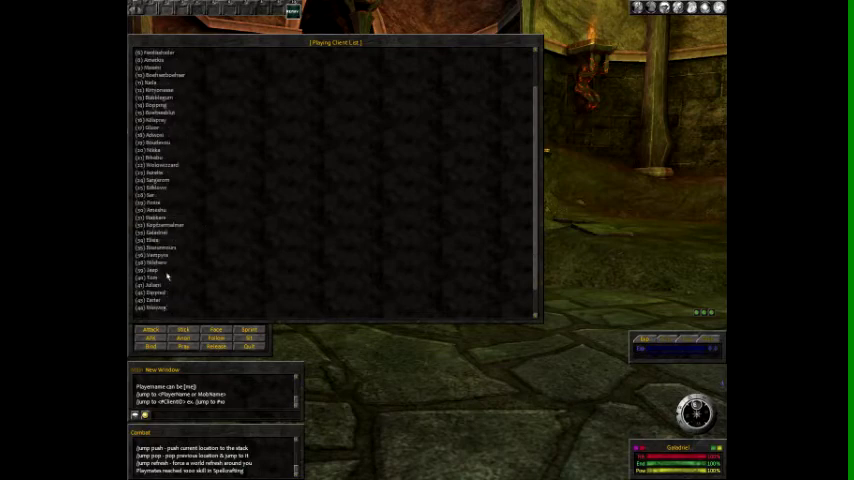
scroll(170, 254, up, 2)
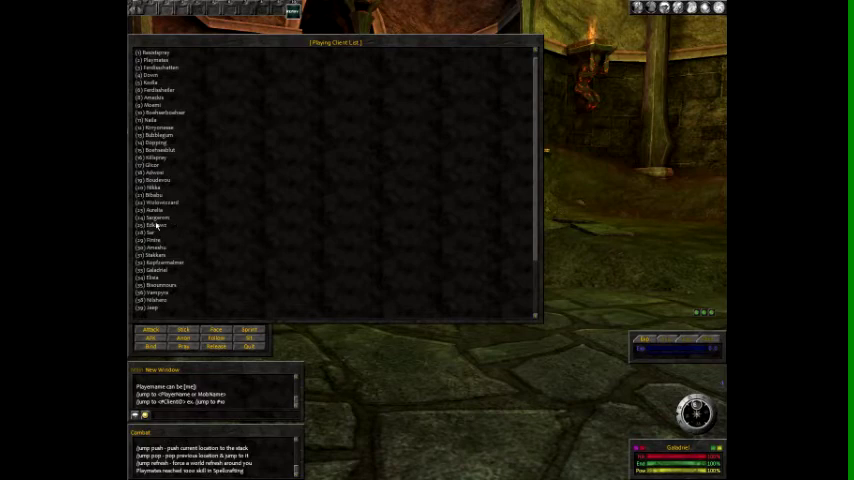
scroll(200, 223, down, 2)
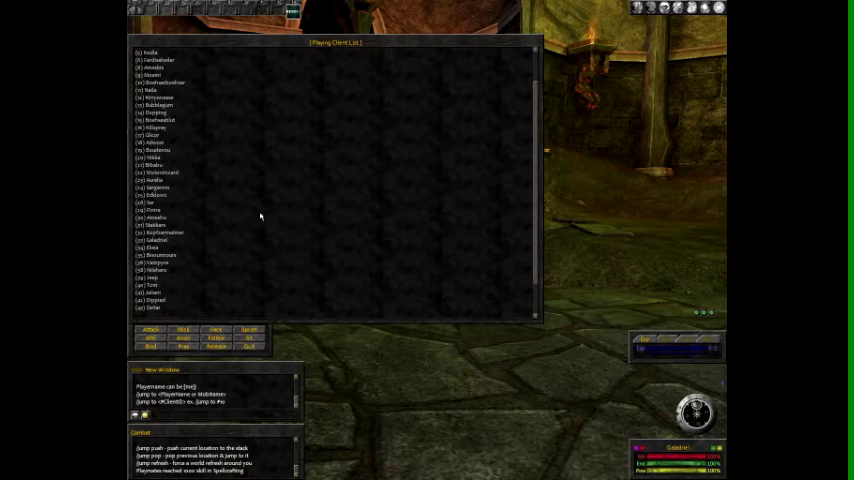
- Enter the partial command '/jump to' in chat without sending it
key(Return)
text(/ju)
text(mp)
text( to)
scroll(183, 148, up, 2)
scroll(183, 148, up, 1)
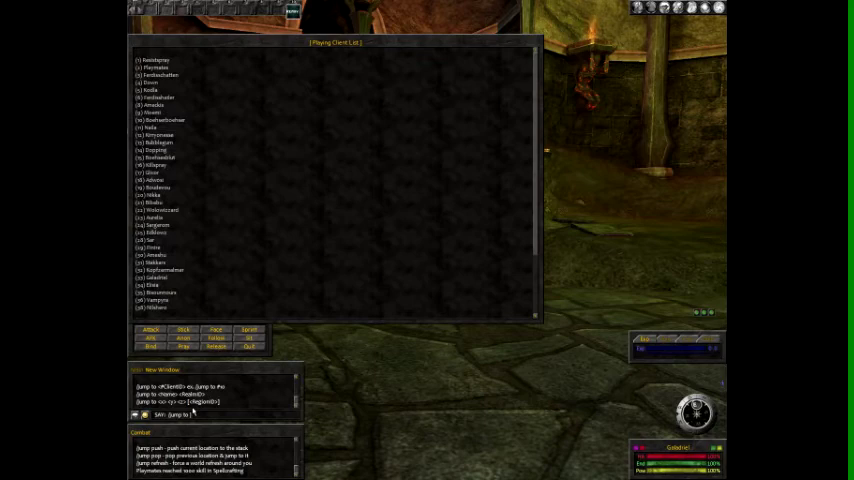
scroll(206, 394, down, 2)
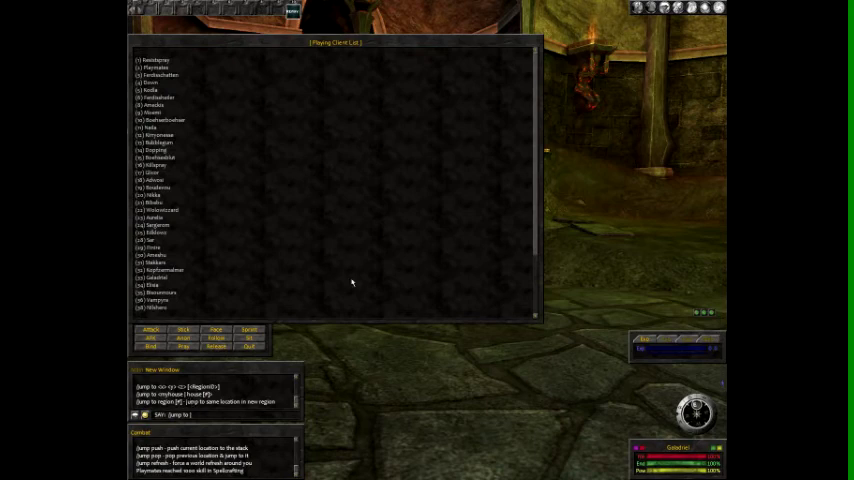
scroll(683, 178, down, 2)
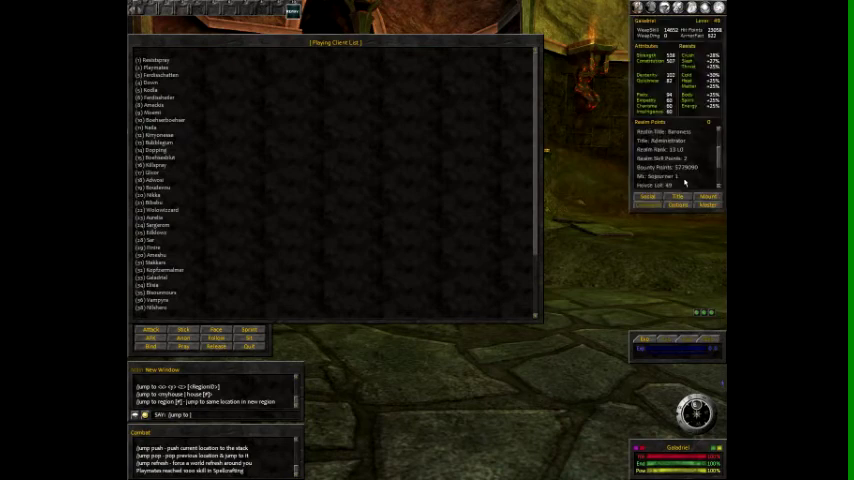
scroll(685, 182, down, 3)
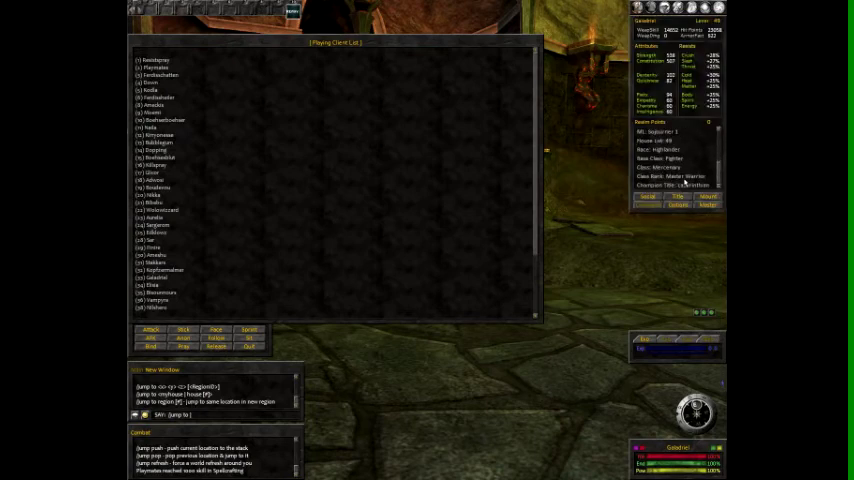
scroll(683, 178, up, 1)
scroll(672, 172, up, 1)
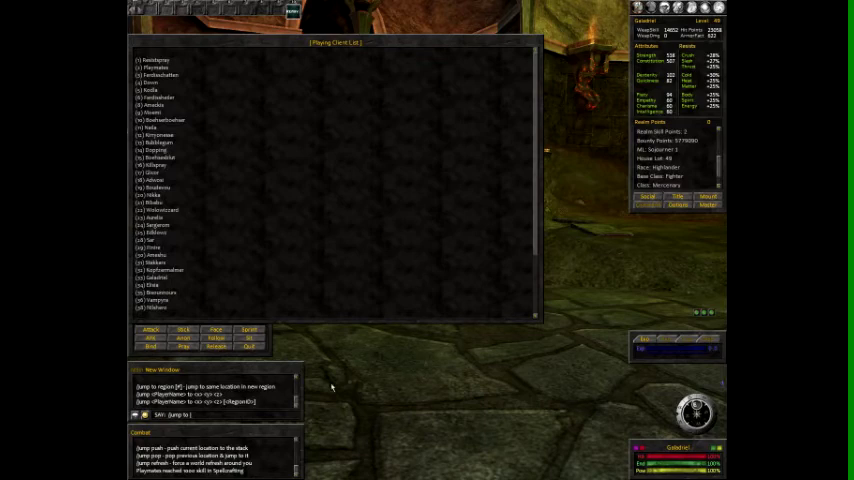
scroll(263, 393, up, 2)
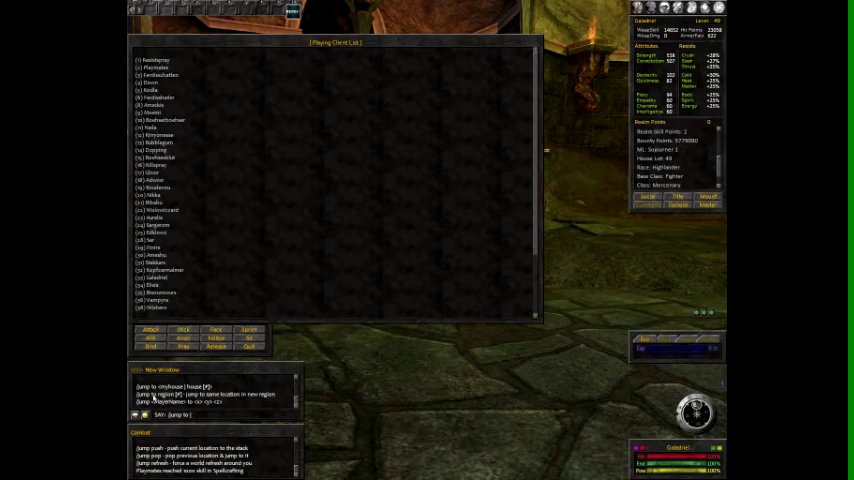
scroll(200, 393, up, 3)
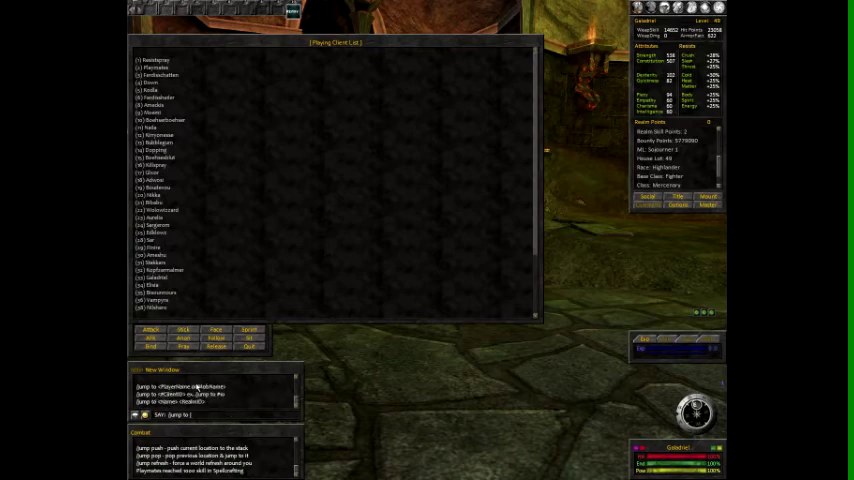
scroll(198, 388, up, 2)
scroll(198, 390, down, 1)
scroll(199, 392, down, 2)
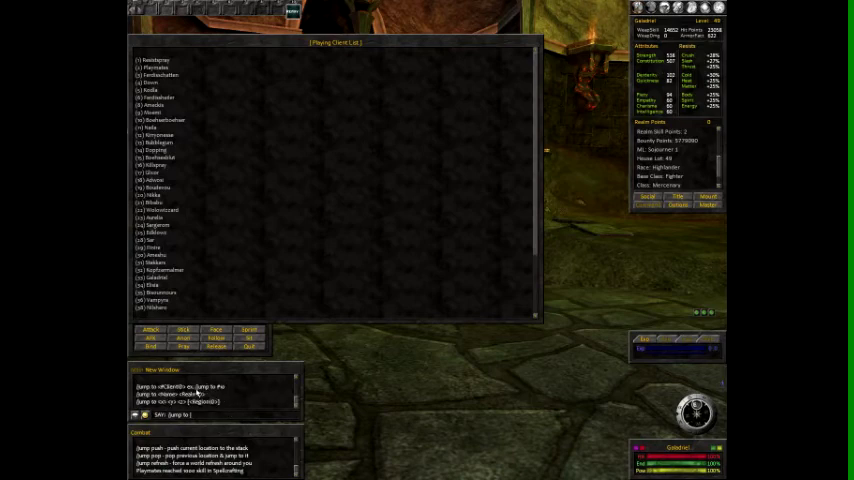
scroll(190, 400, down, 3)
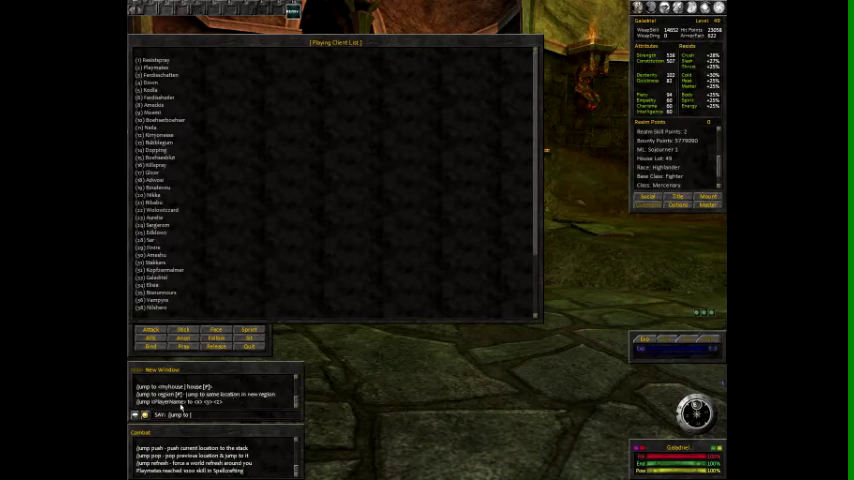
scroll(188, 395, down, 1)
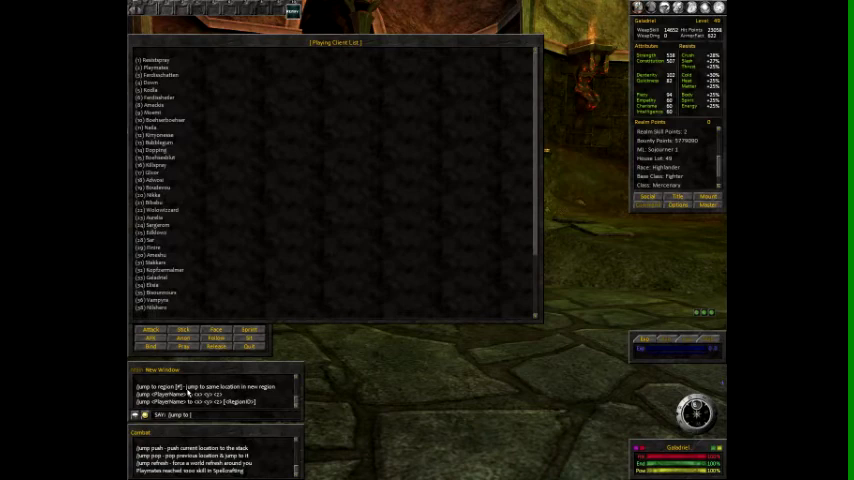
scroll(180, 398, down, 1)
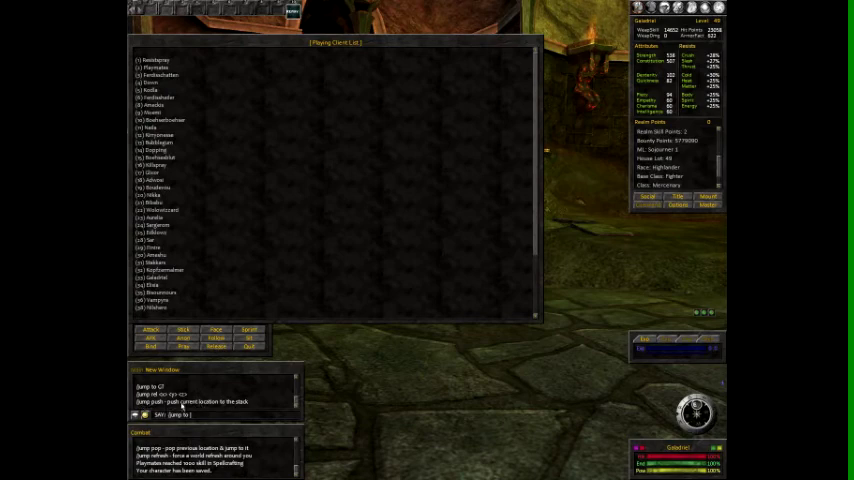
scroll(190, 403, up, 2)
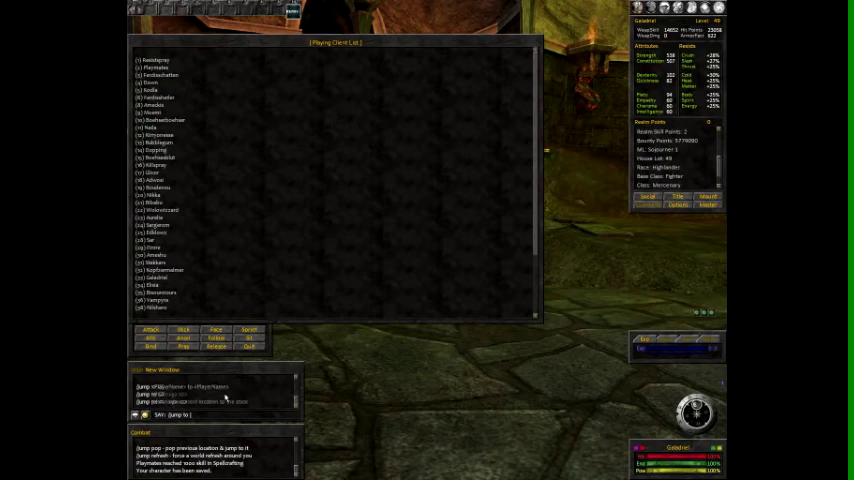
scroll(225, 396, down, 3)
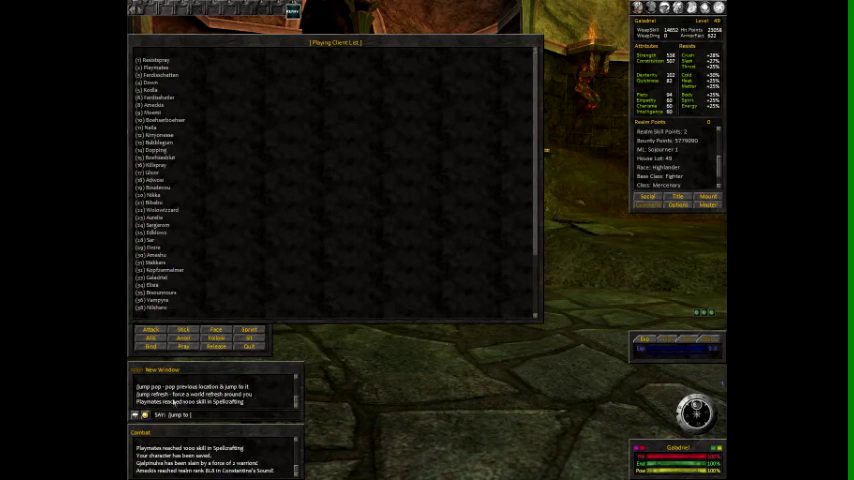
scroll(248, 394, down, 1)
scroll(244, 394, down, 1)
scroll(246, 396, down, 1)
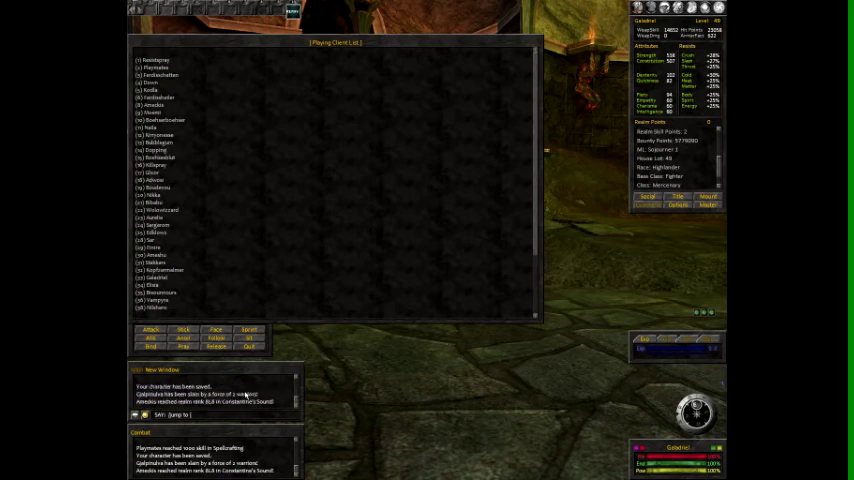
scroll(245, 395, down, 2)
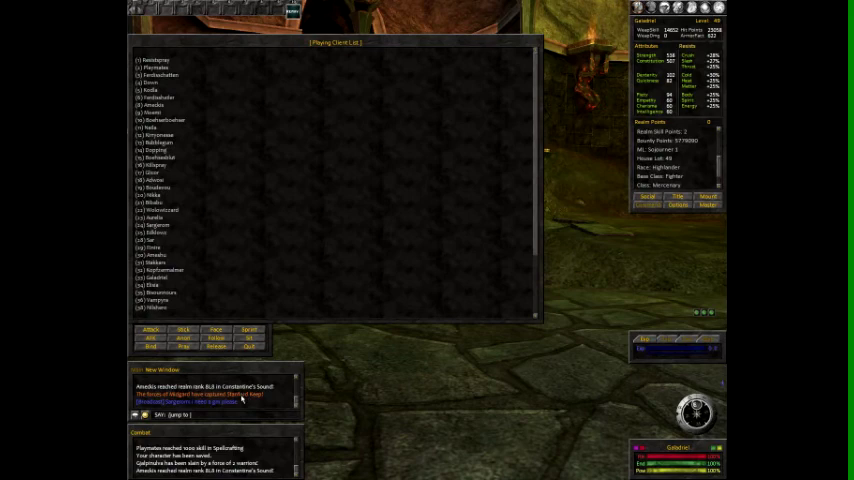
- Close the Playing Client List window, revealing the lit fireplace room
key(Left)
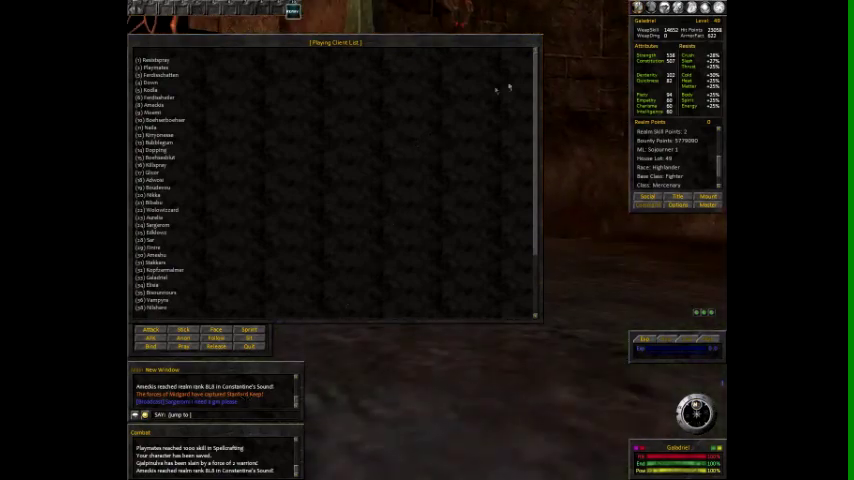
click(541, 39)
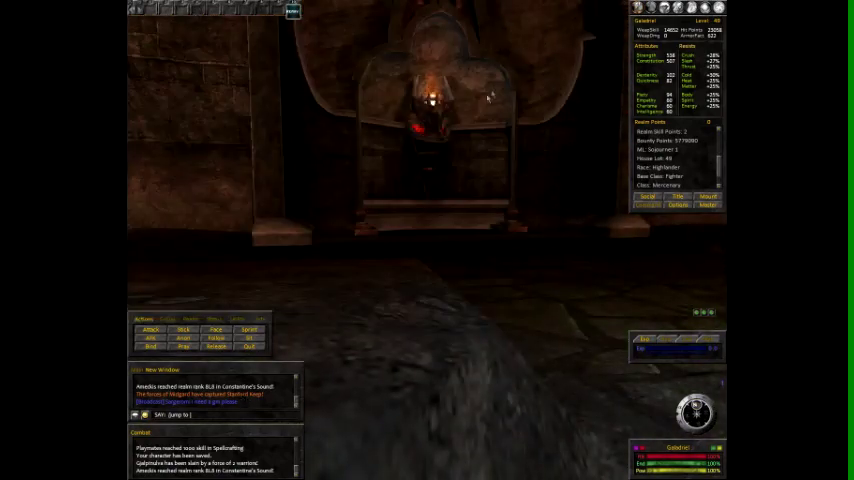
- Correct the chat line to '/jump to demoninimprision', send it, and open a new line
key(BackSpace)
key(BackSpace)
key(BackSpace)
key(BackSpace)
key(BackSpace)
text(ump to)
text( Inde)
text(m)
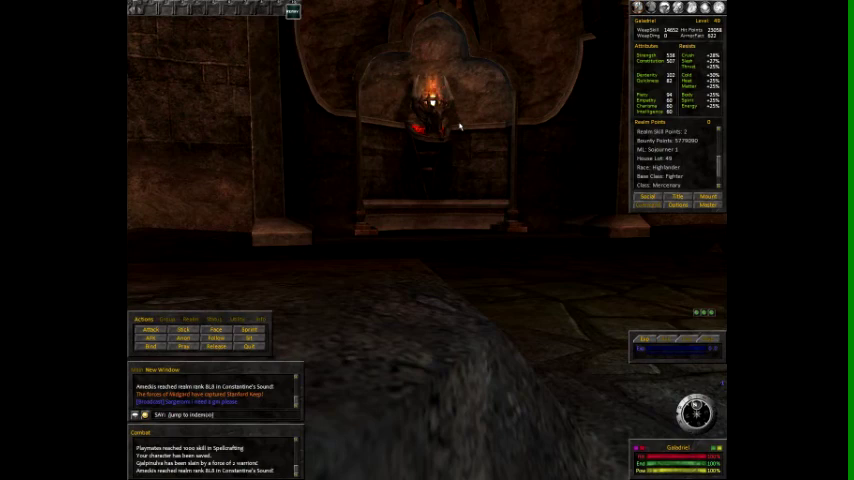
text(onic)
key(BackSpace)
key(BackSpace)
key(BackSpace)
key(BackSpace)
key(BackSpace)
key(BackSpace)
key(BackSpace)
key(BackSpace)
key(BackSpace)
text(demon)
text(inimp)
text(rision)
key(Return)
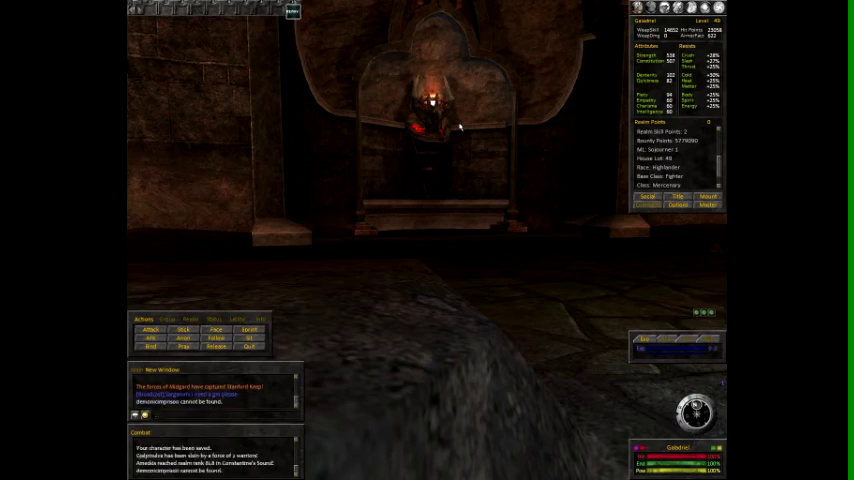
key(Return)
- Turn the character left and right to face the torch-lit stone wall with an alcove
key(Right)
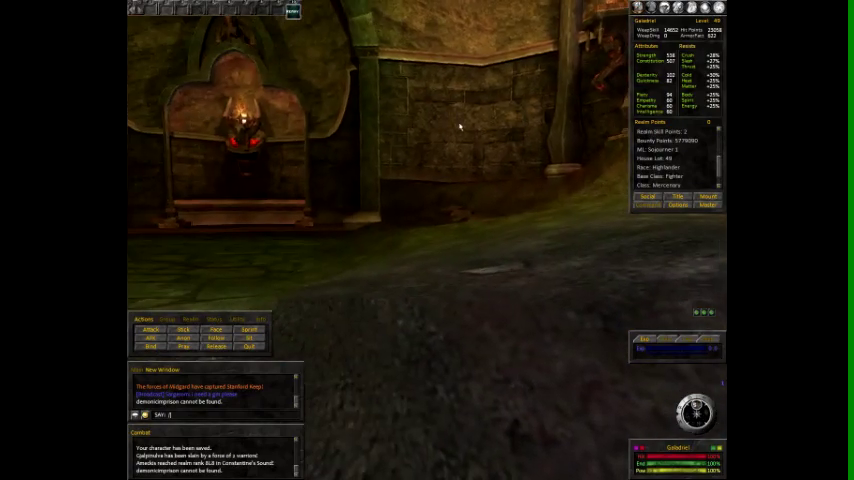
key(Left)
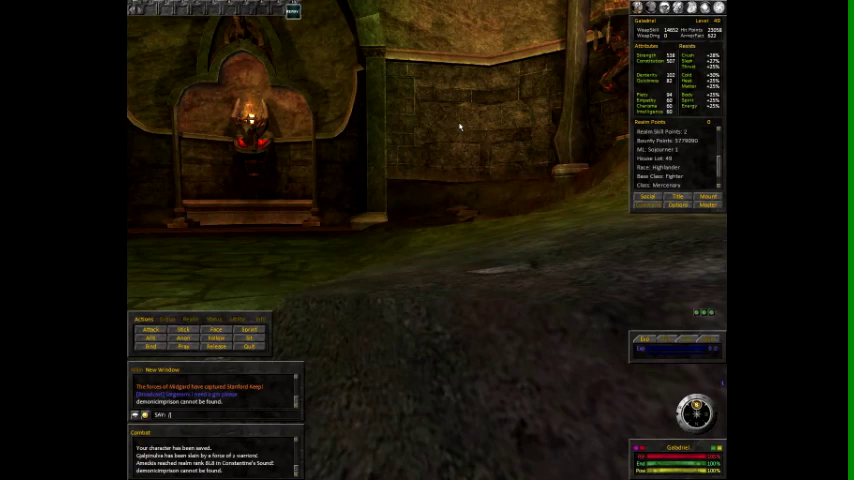
key(Right)
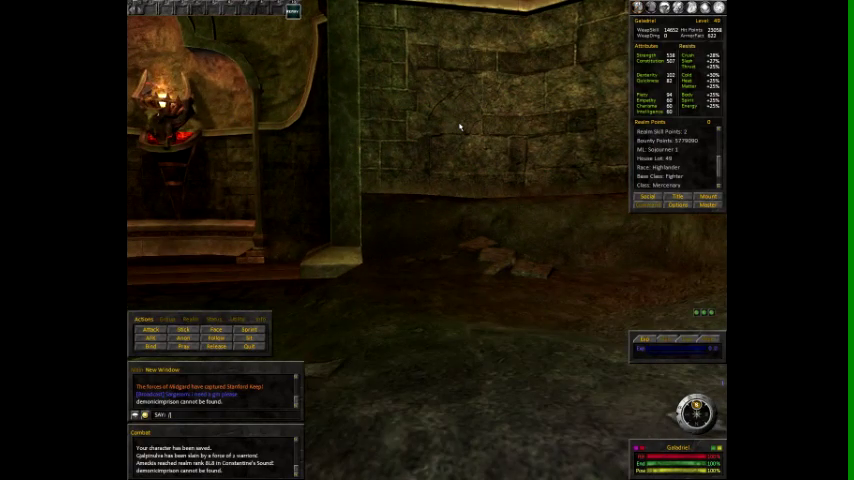
key(Left)
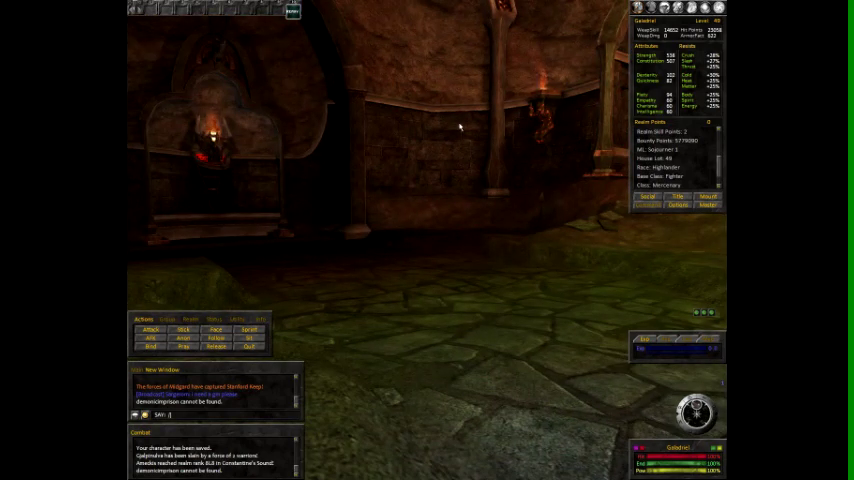
text(mob find)
text(ing)
- Run '/mob findname impr' to list demonicimprisonalb and demonicimprisonmid
key(BackSpace)
key(BackSpace)
key(BackSpace)
text(mon)
text(e de)
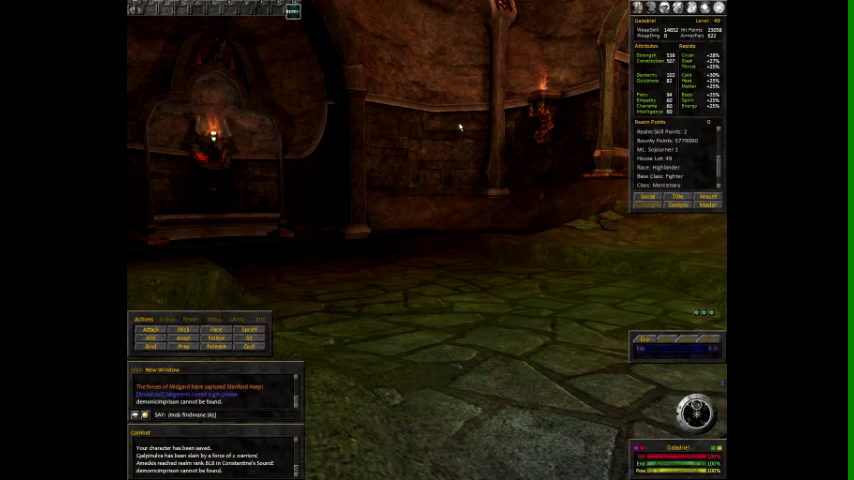
text(so)
key(Return)
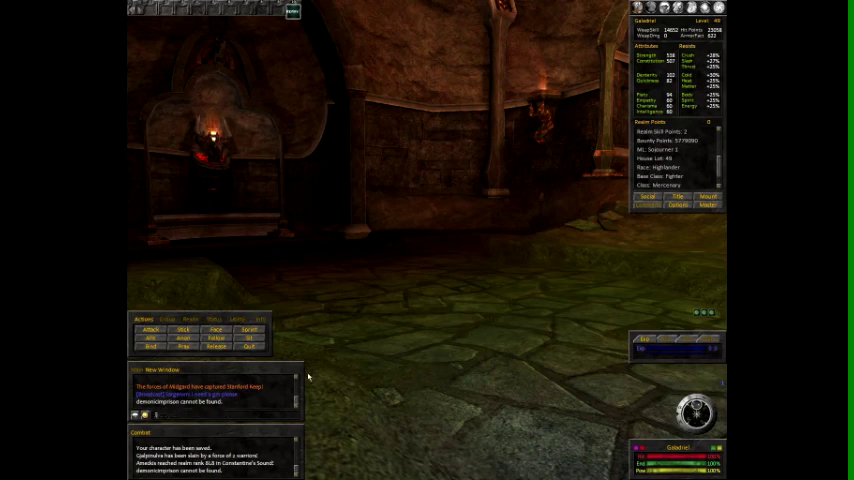
text(/mob find)
text(name de)
key(BackSpace)
text(impr)
key(Return)
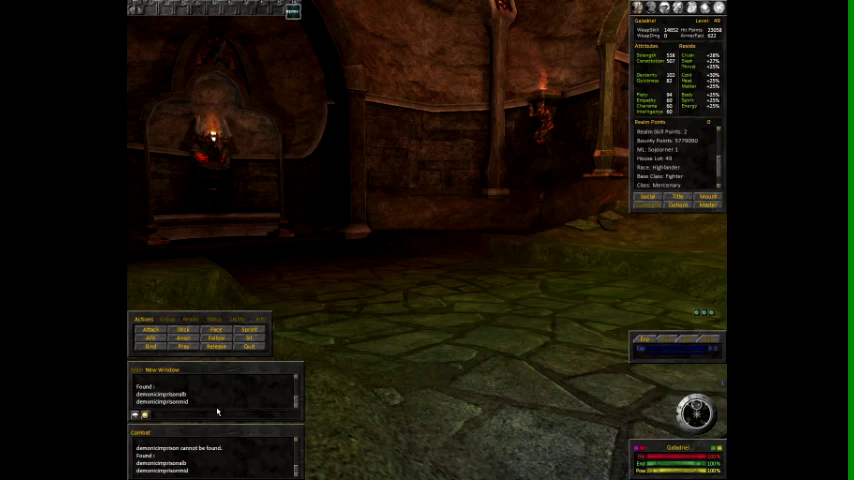
- Send '/jump to demonicimprisonalb', which reports the name cannot be found
key(Return)
text(/jump)
text( to dem)
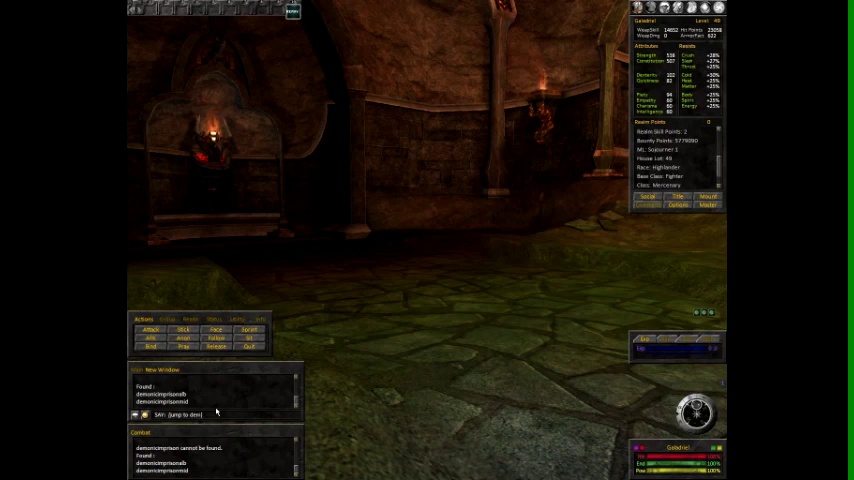
text(onic)
text(imp)
text(ris)
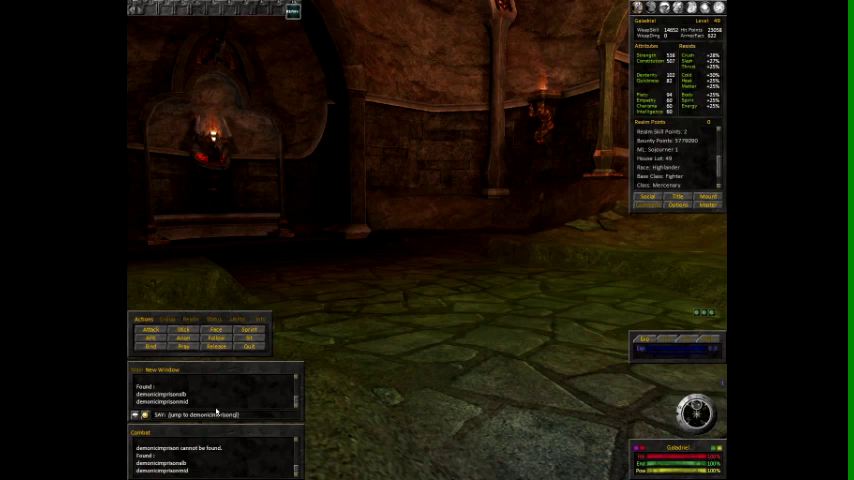
text(onalb)
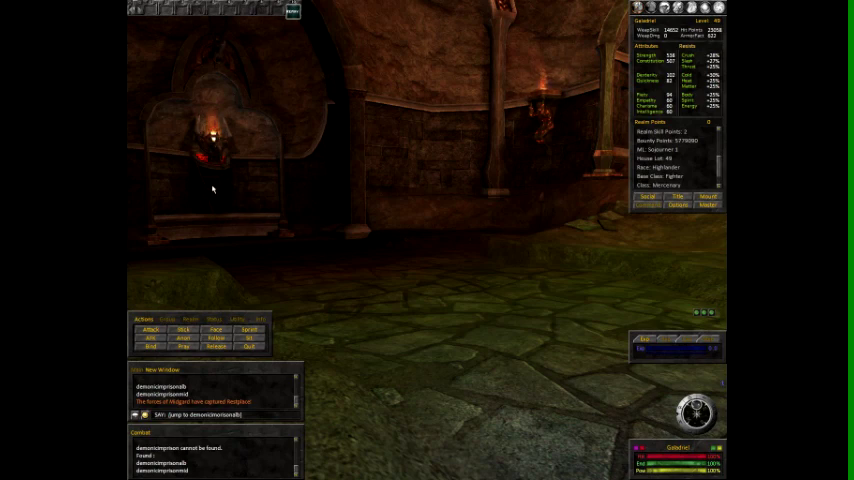
key(Return)
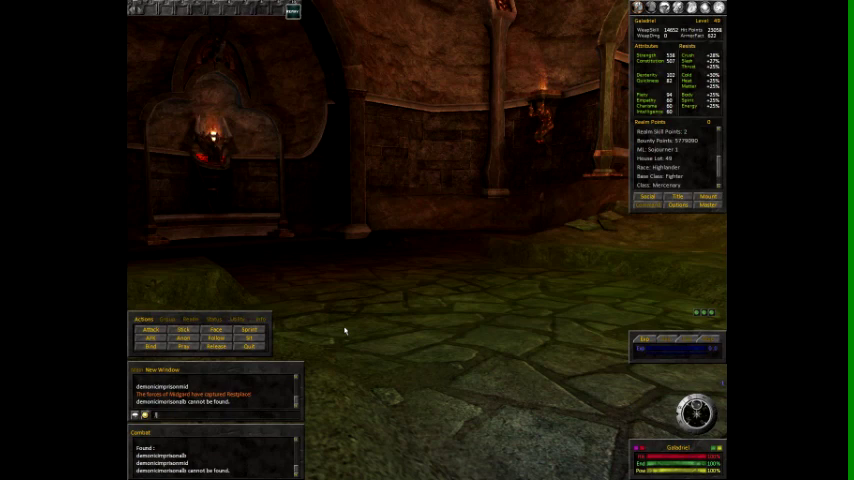
text(/jump to)
text( d)
text(i)
text(emoni)
text(mpri)
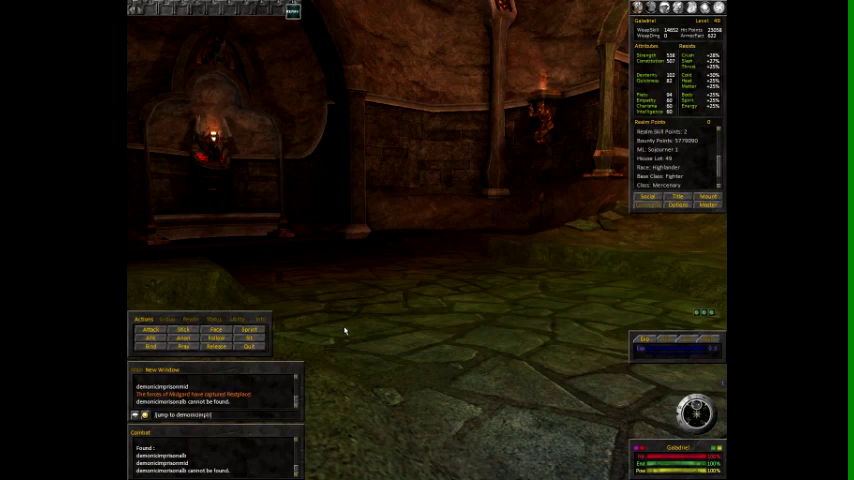
text(son)
text(md)
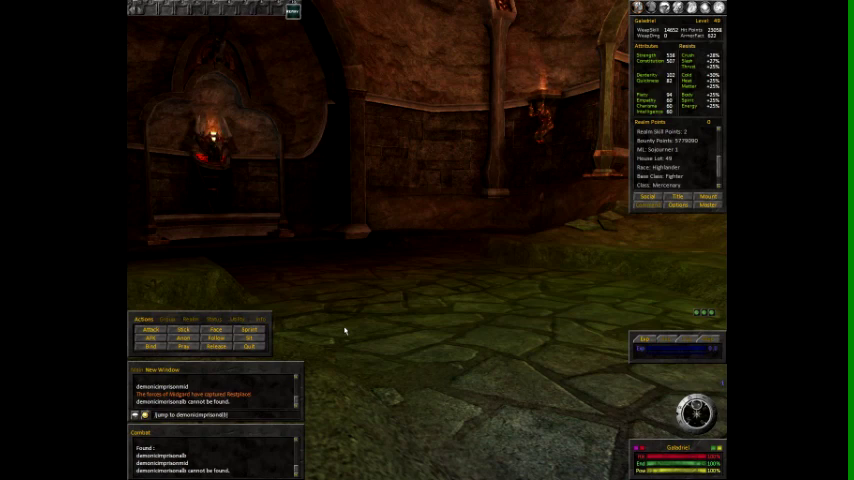